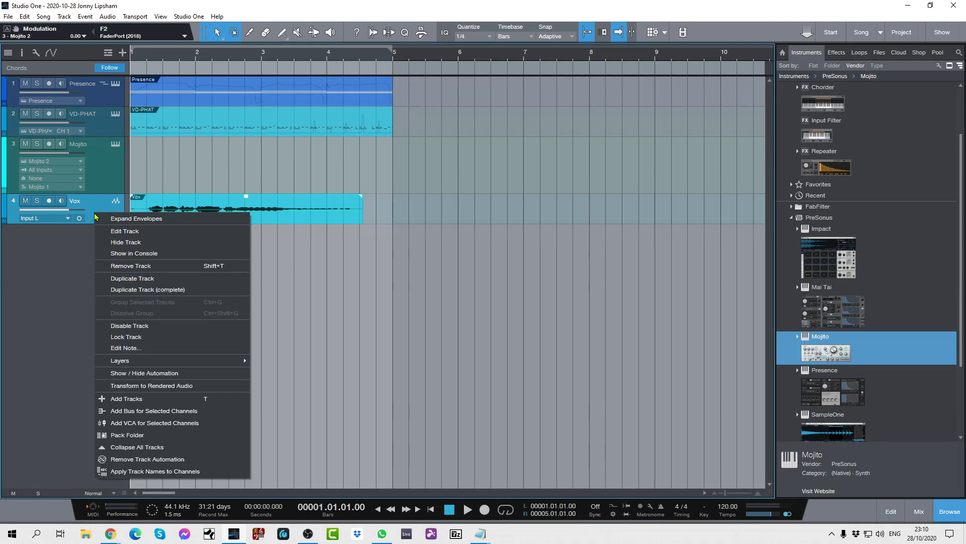
Remove the Vox track from the song and play back the remaining tracks from bar 1.
click(132, 265)
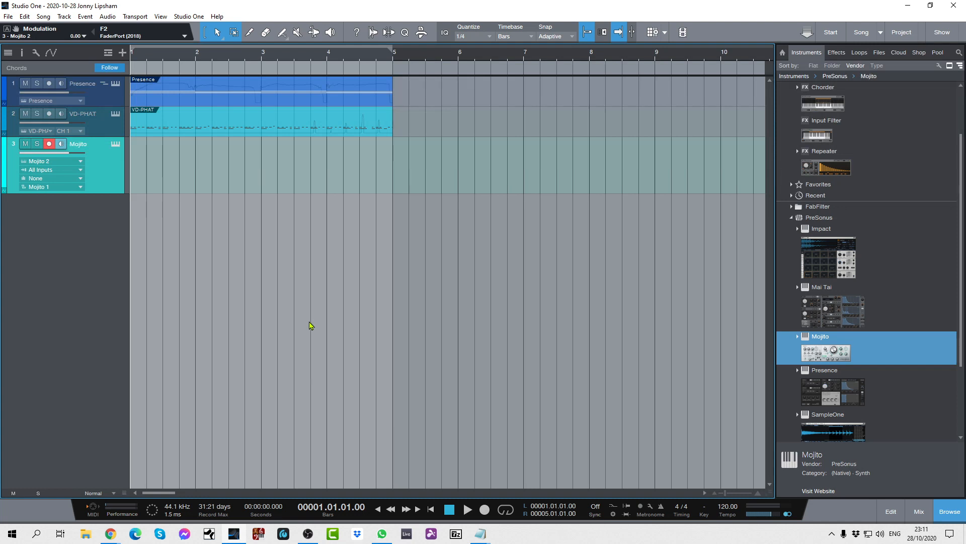
key(space)
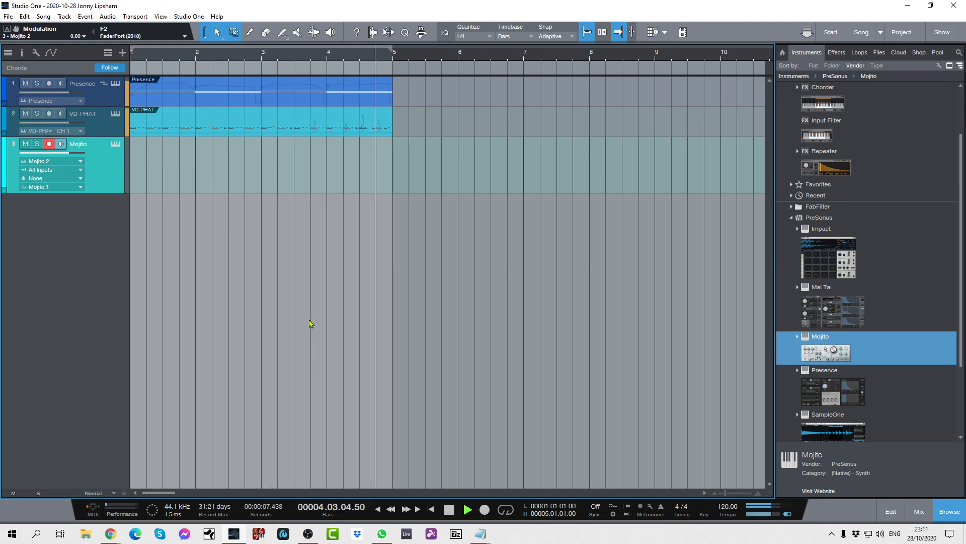
key(space)
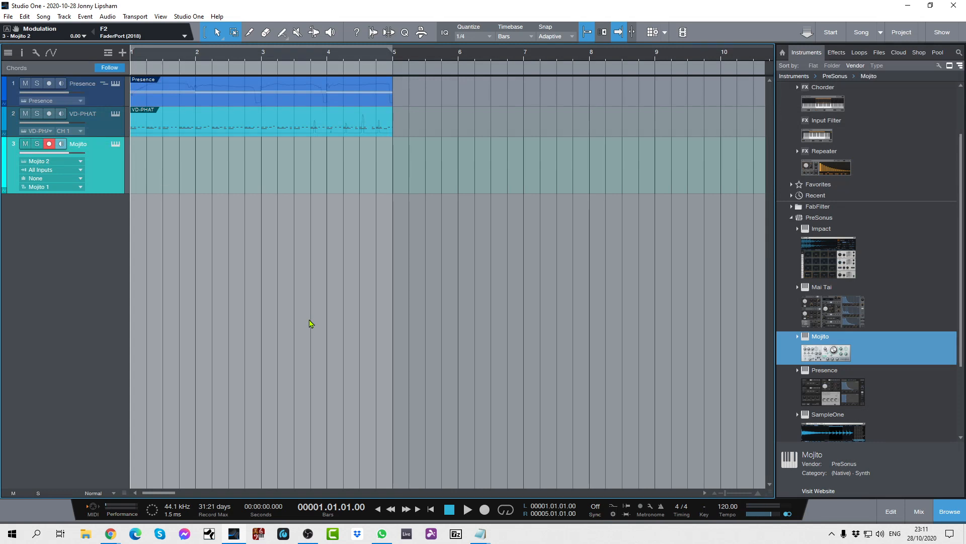
Open the Repeater Note FX on the Presence track, bypass it, and play the song from the start to hear the part without it.
click(104, 84)
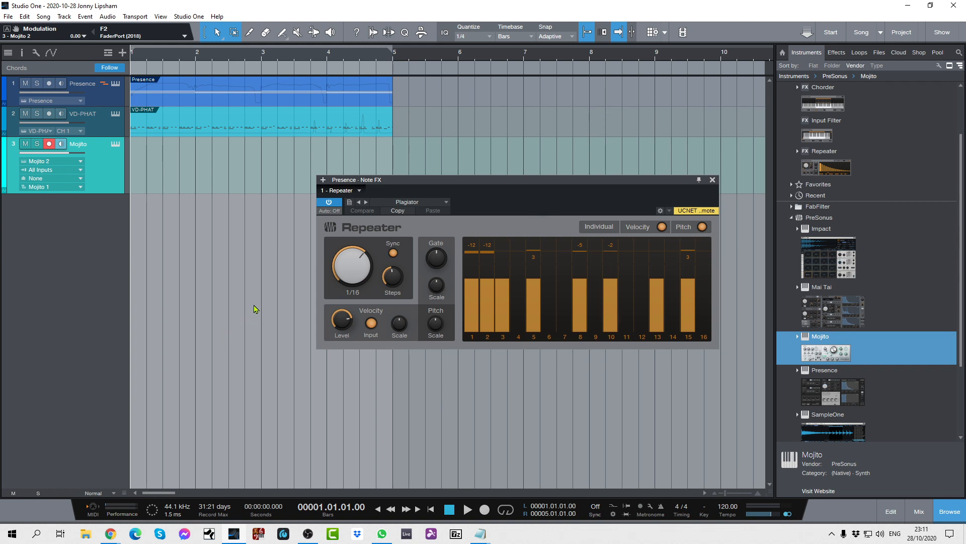
click(329, 201)
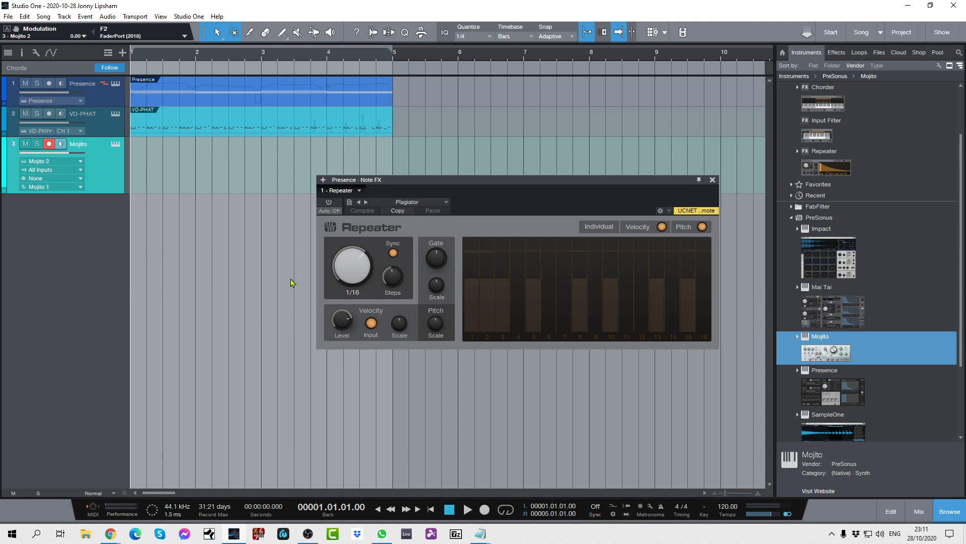
key(space)
key(space)
key(space)
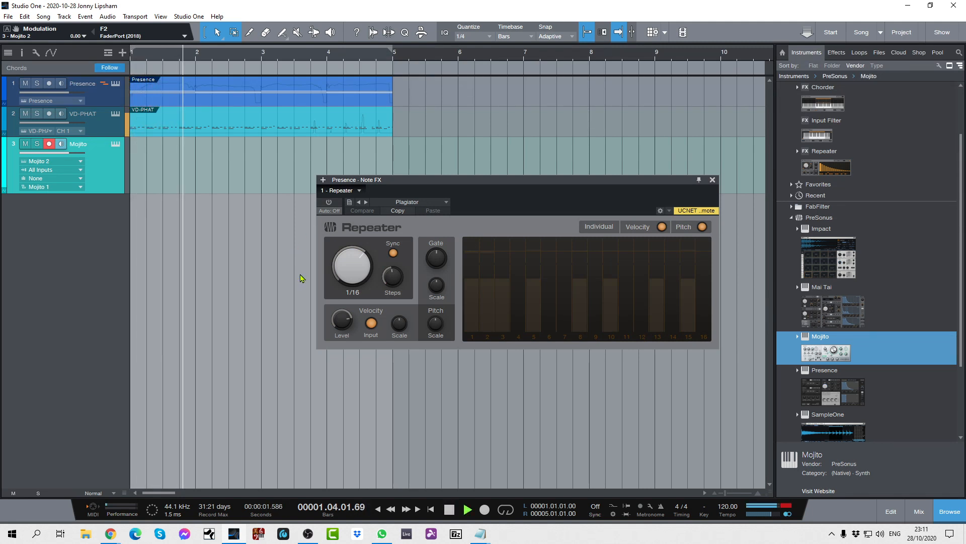
key(space)
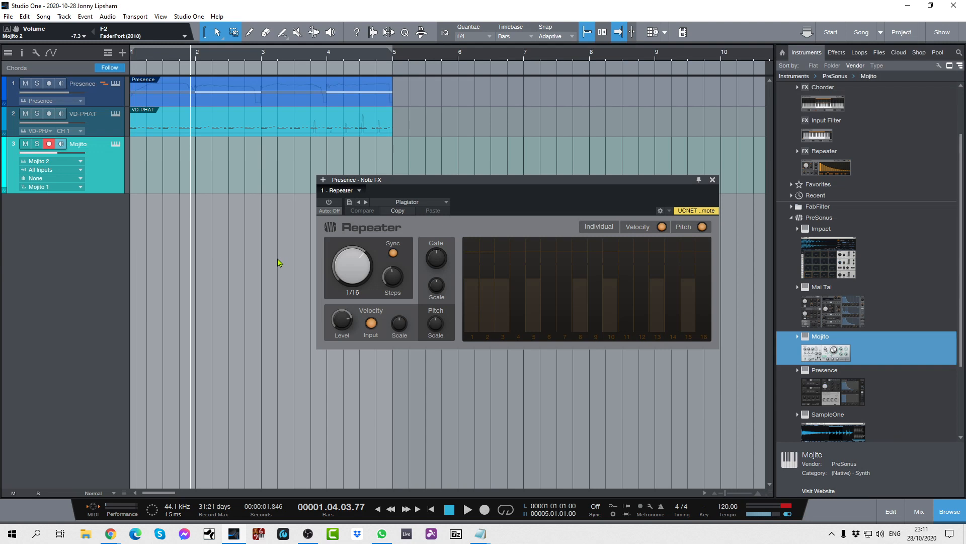
key(Home)
key(space)
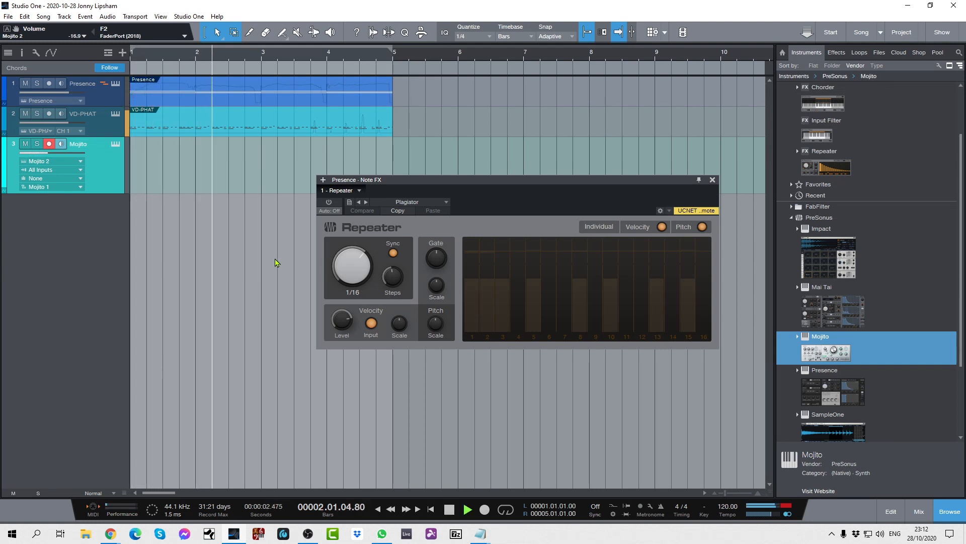
key(space)
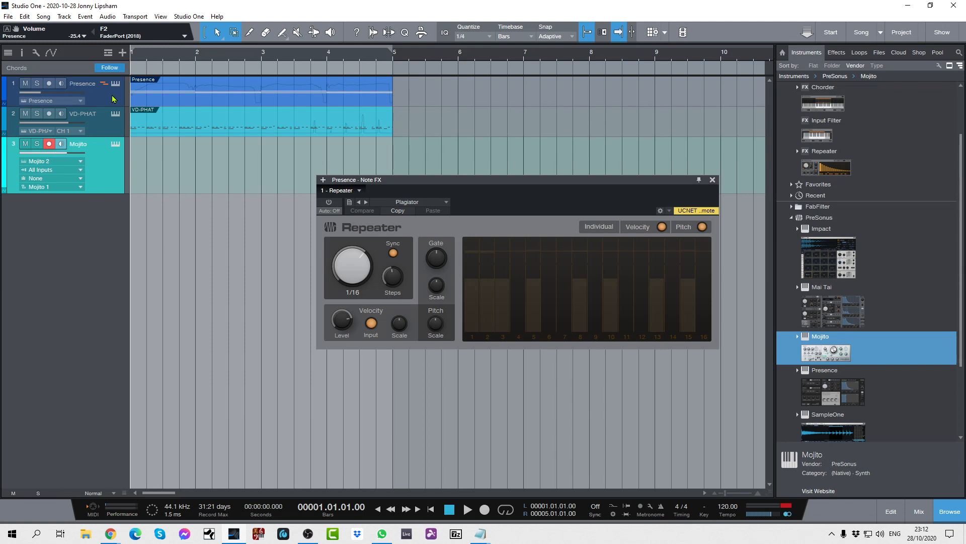
Re-enable the Presence track's Repeater for playback, and clear the main output's clip indicator.
key(space)
click(330, 201)
key(space)
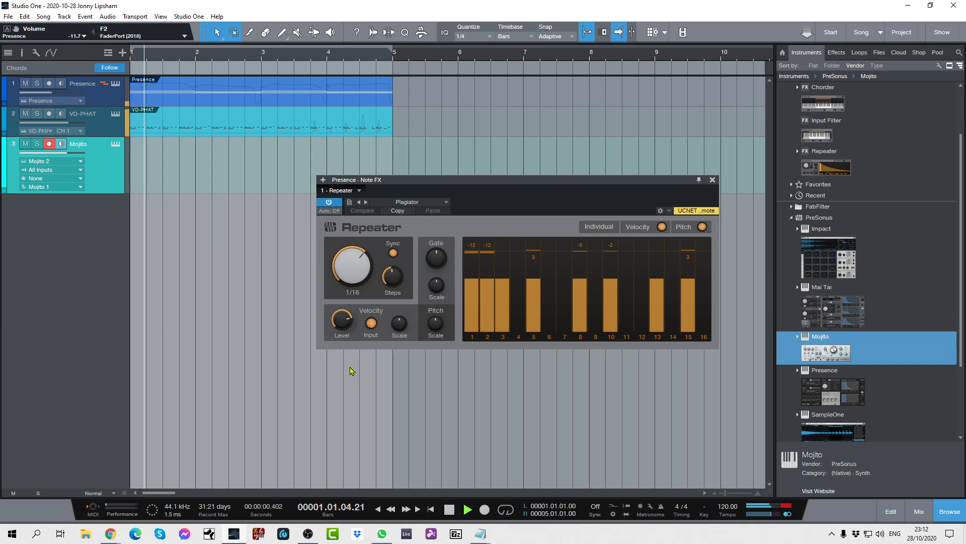
key(space)
key(space)
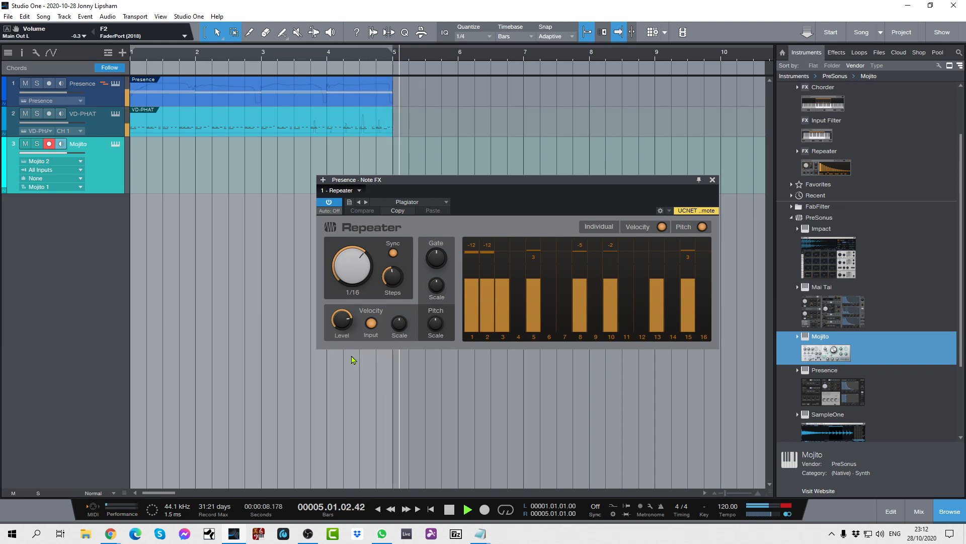
key(space)
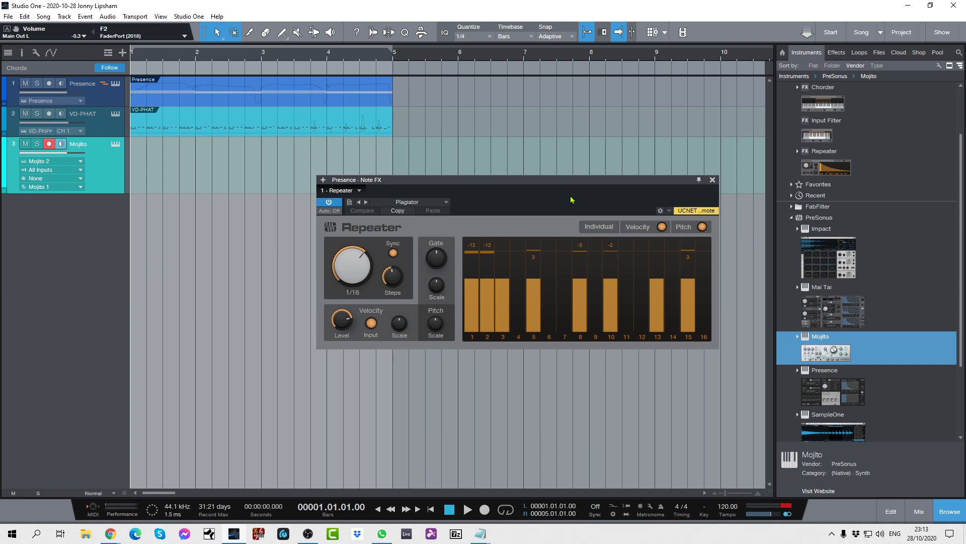
click(787, 505)
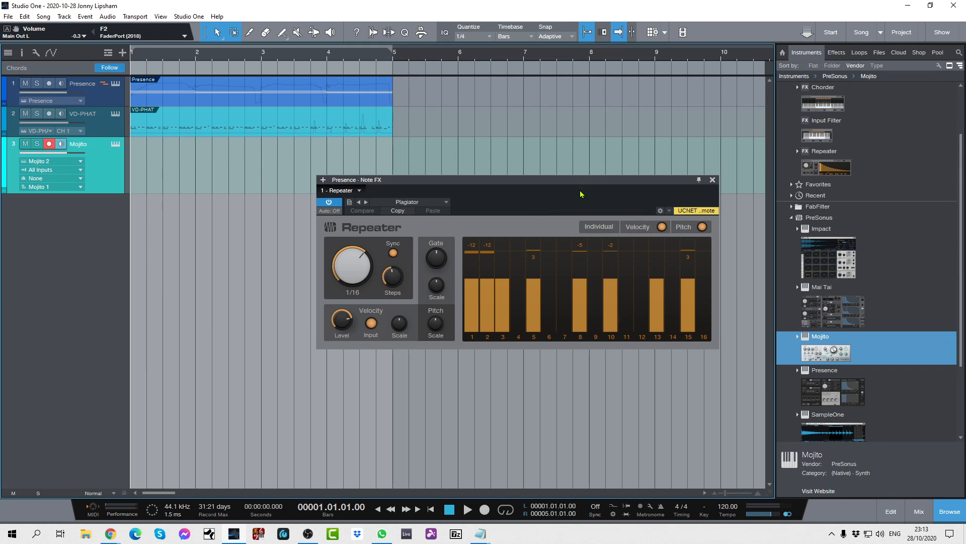
click(713, 180)
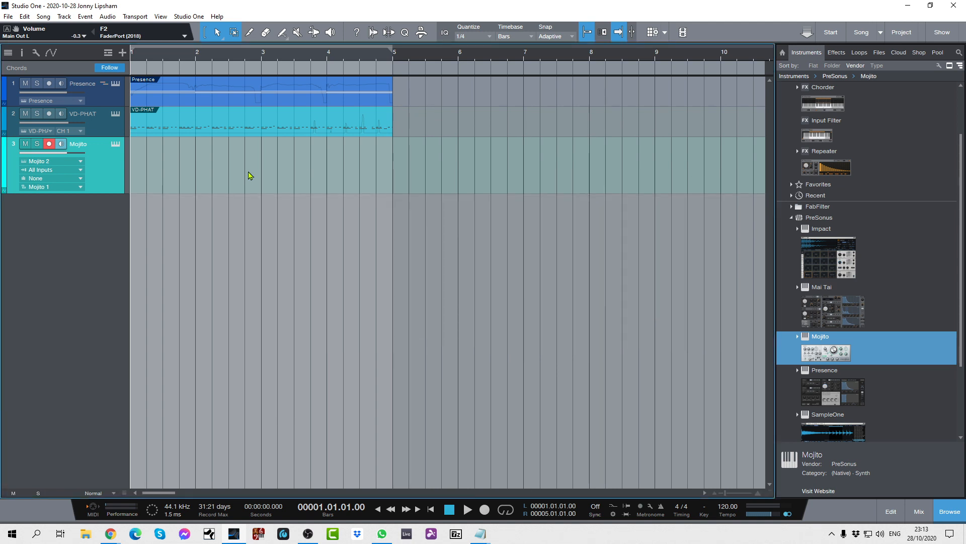
Show the Signature track and set the song's key signature to G.
click(108, 53)
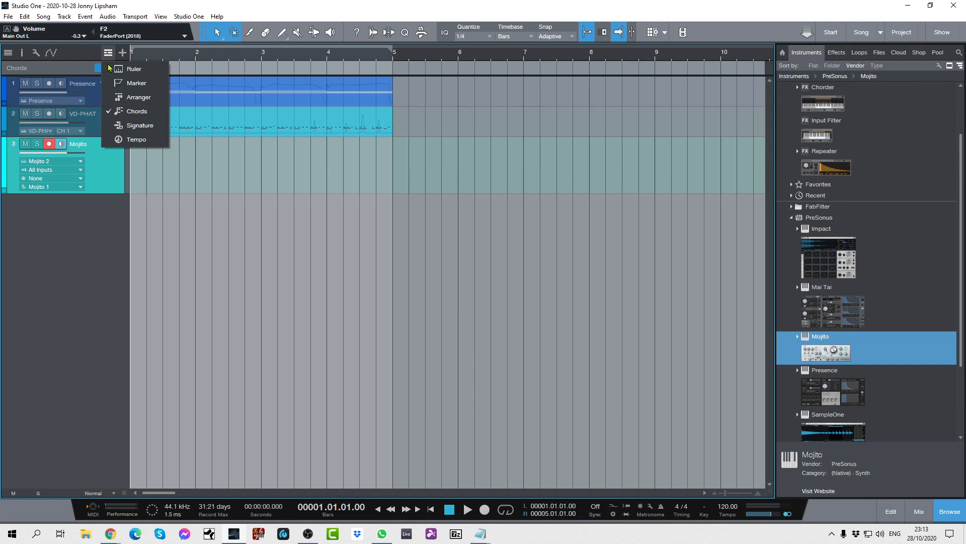
click(119, 125)
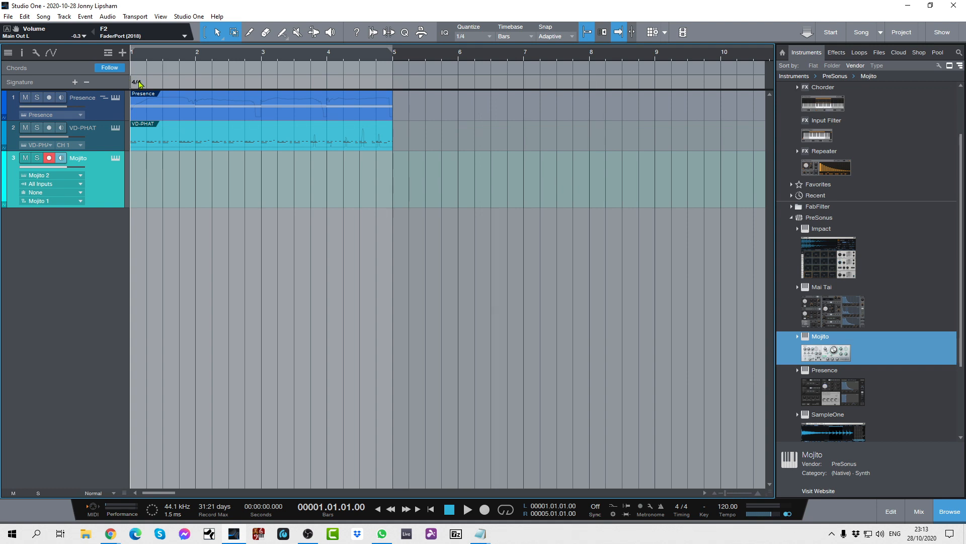
click(707, 510)
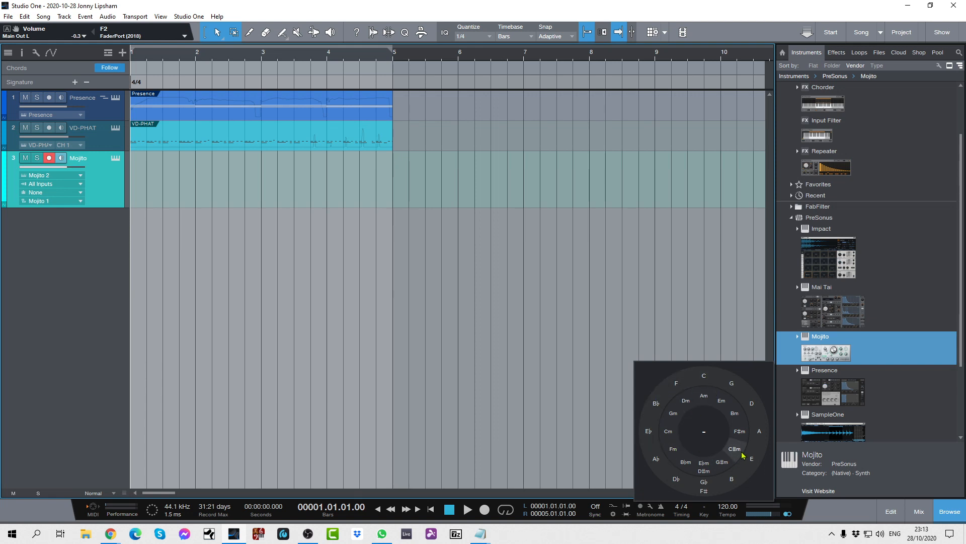
click(730, 389)
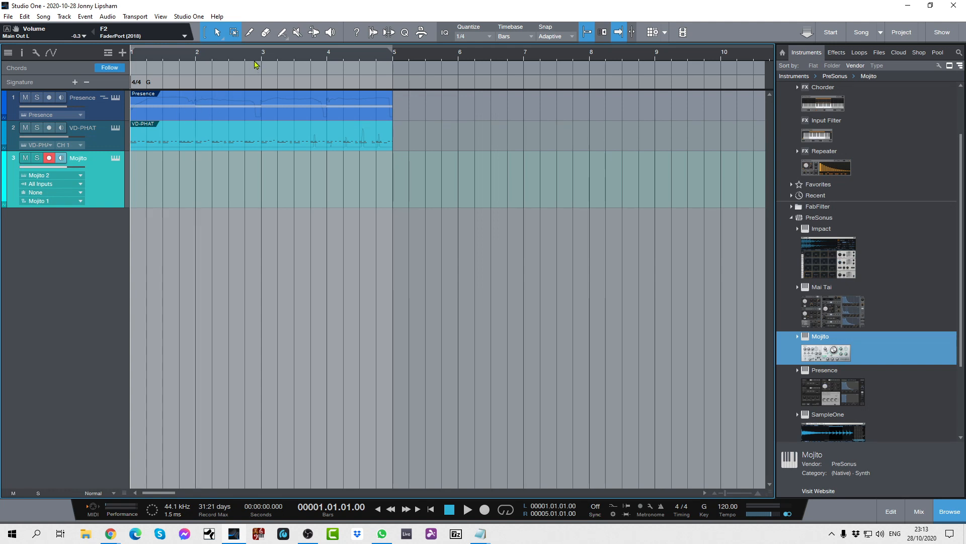
Insert an E♭ key signature at bar 4 on the Signature track.
click(327, 59)
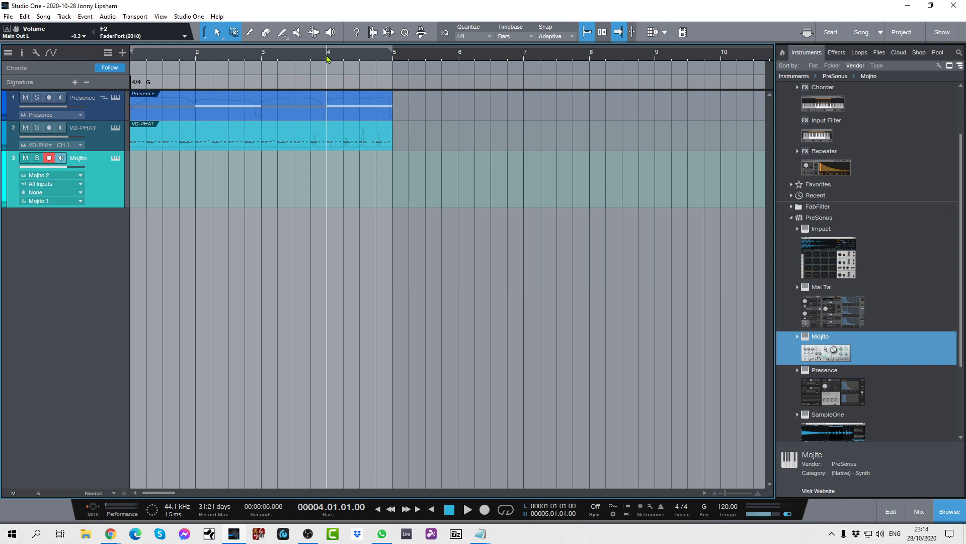
right_click(328, 83)
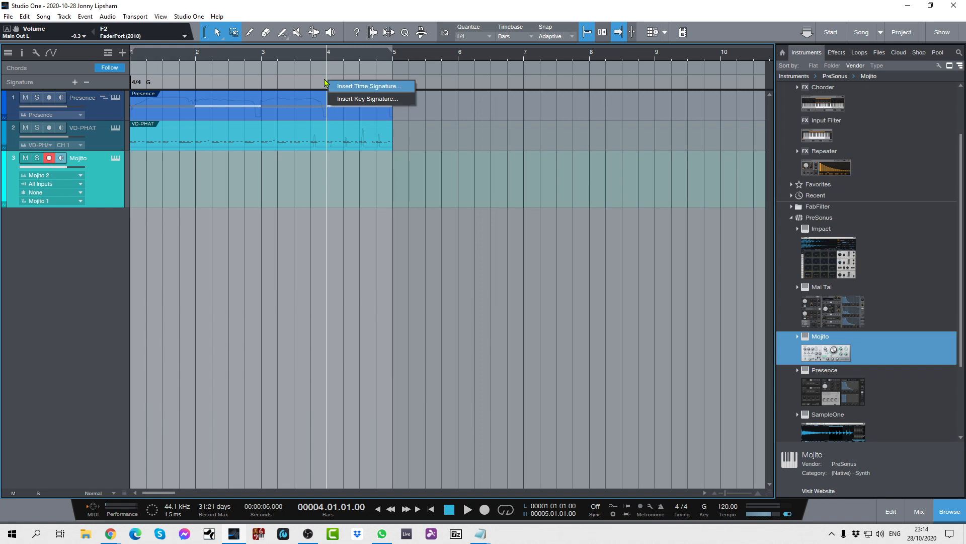
click(351, 101)
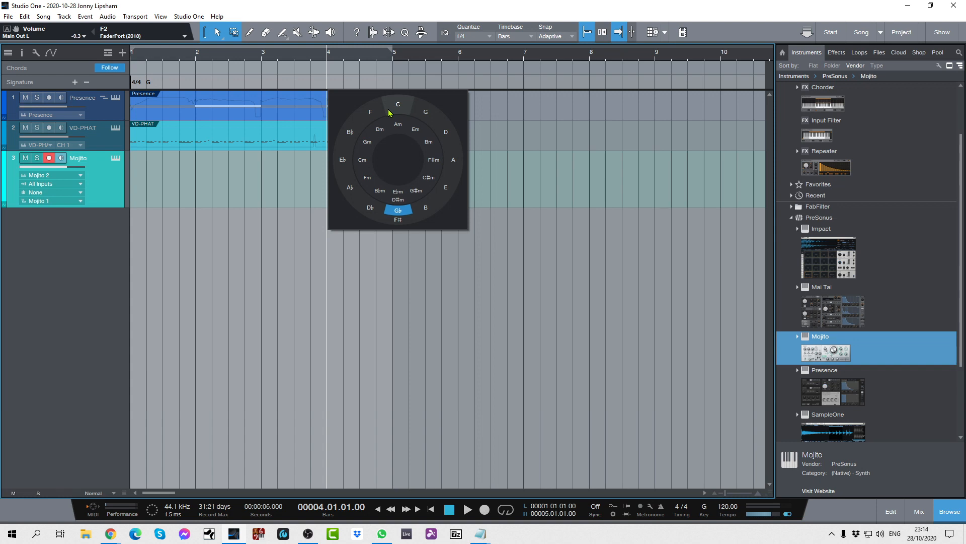
click(343, 160)
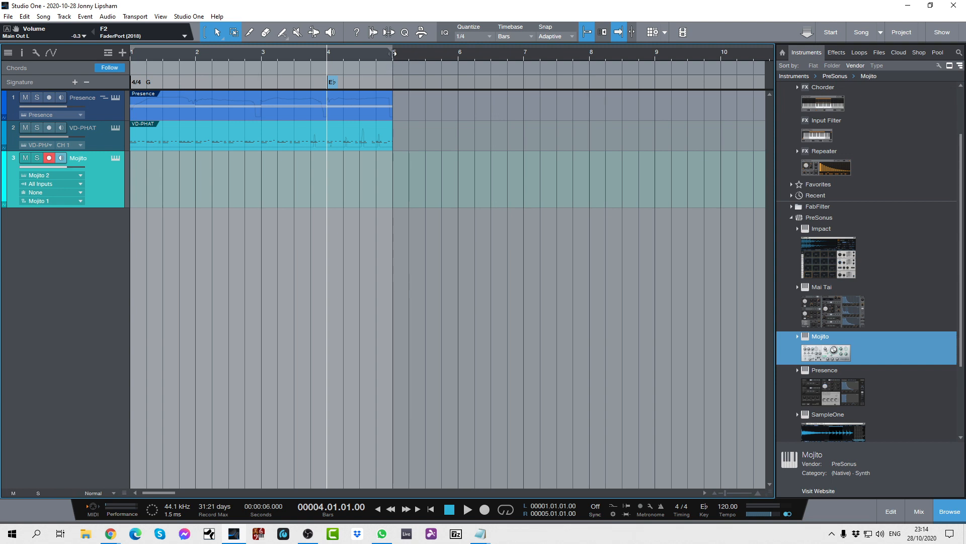
Insert a 7/8 time signature at bar 5 on the Signature track.
right_click(394, 84)
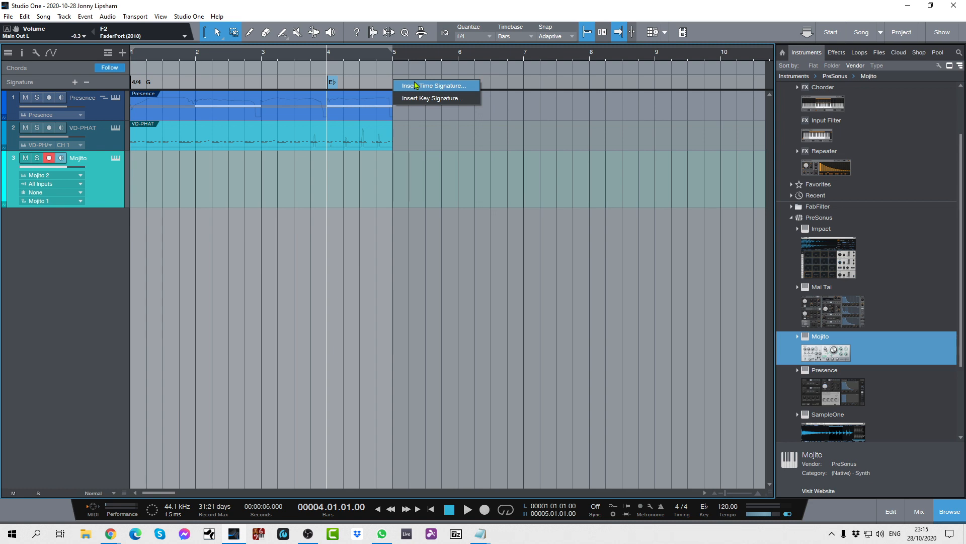
click(417, 84)
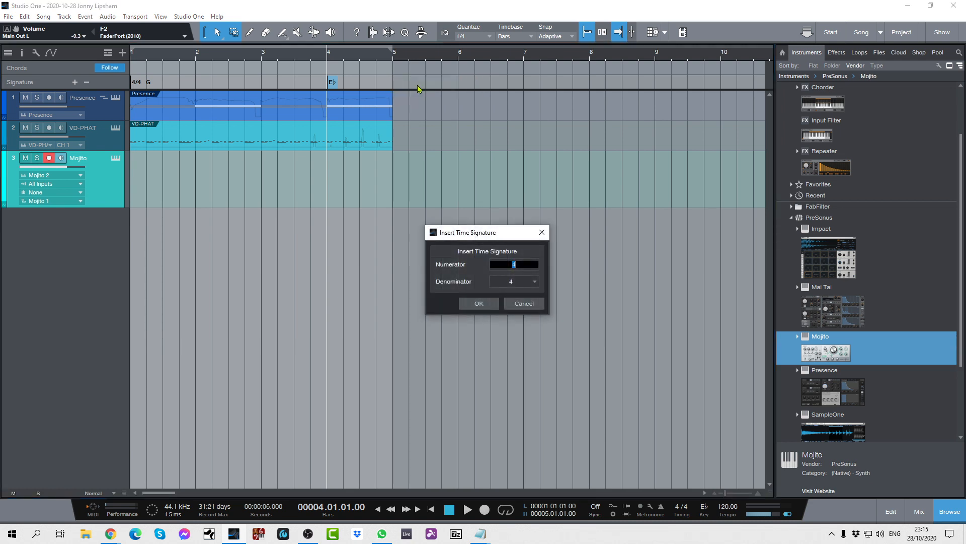
click(521, 285)
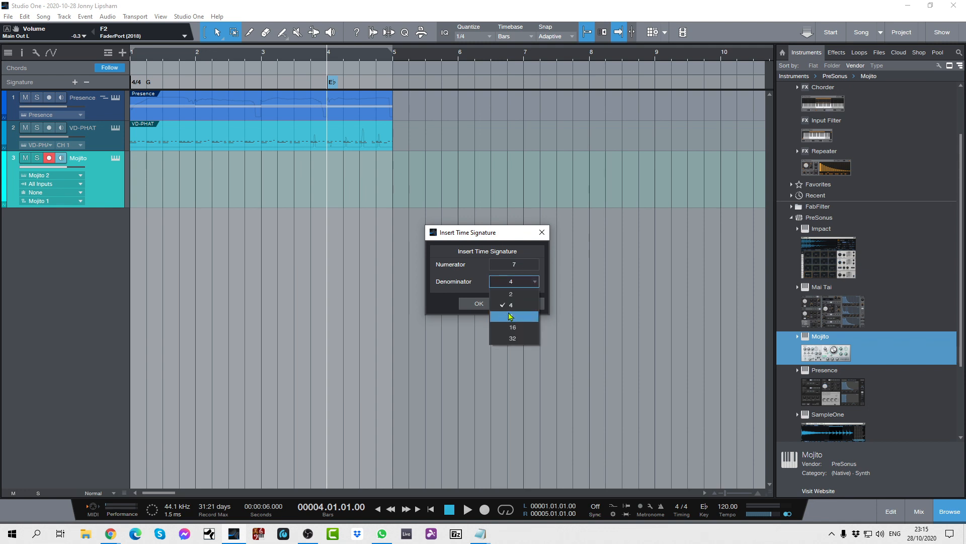
click(511, 317)
click(478, 304)
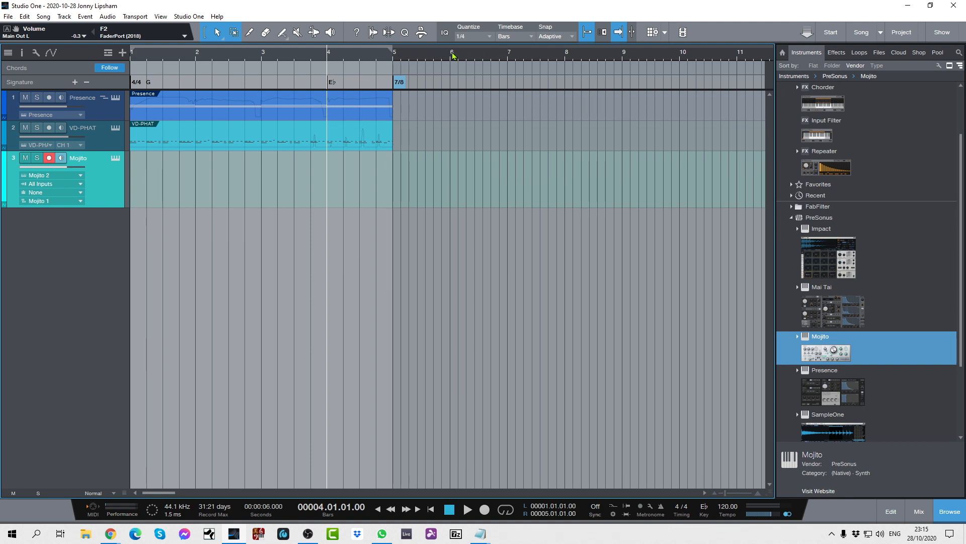
Insert a 4/4 time signature at bar 9 on the Signature track.
drag(422, 54, 431, 77)
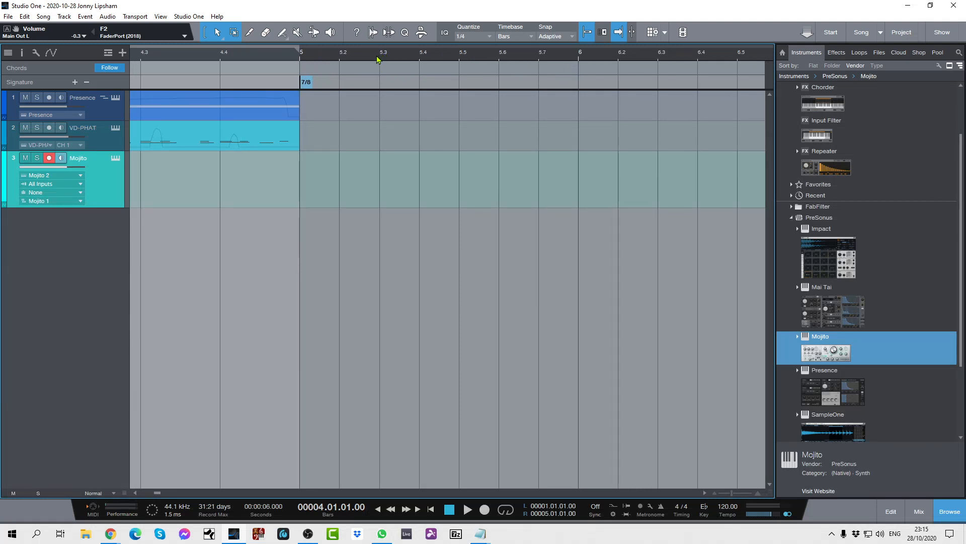
drag(375, 61, 453, 16)
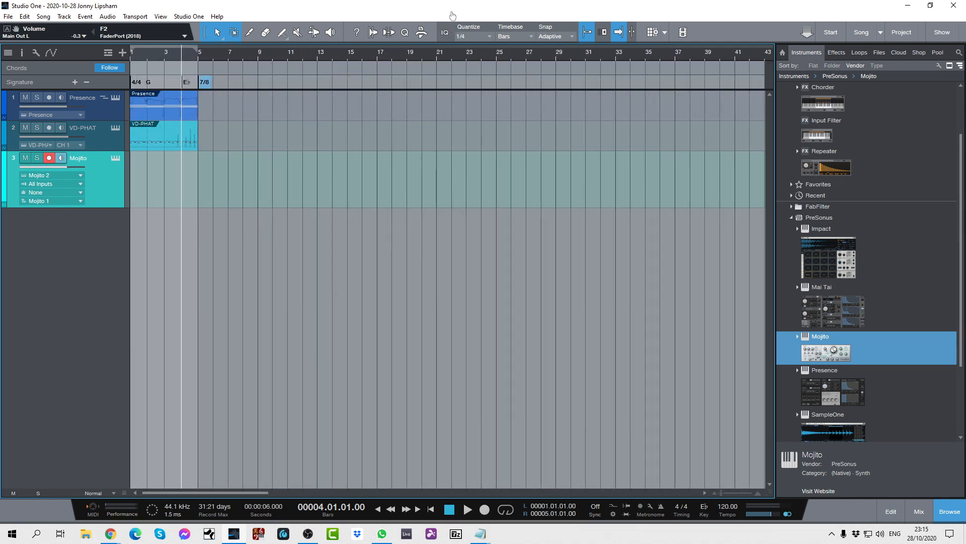
click(257, 81)
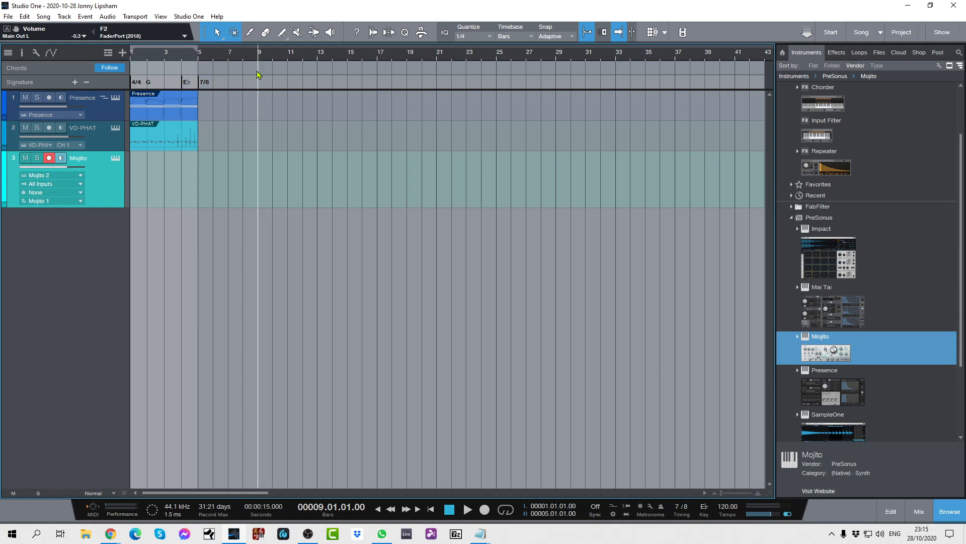
right_click(260, 79)
click(267, 83)
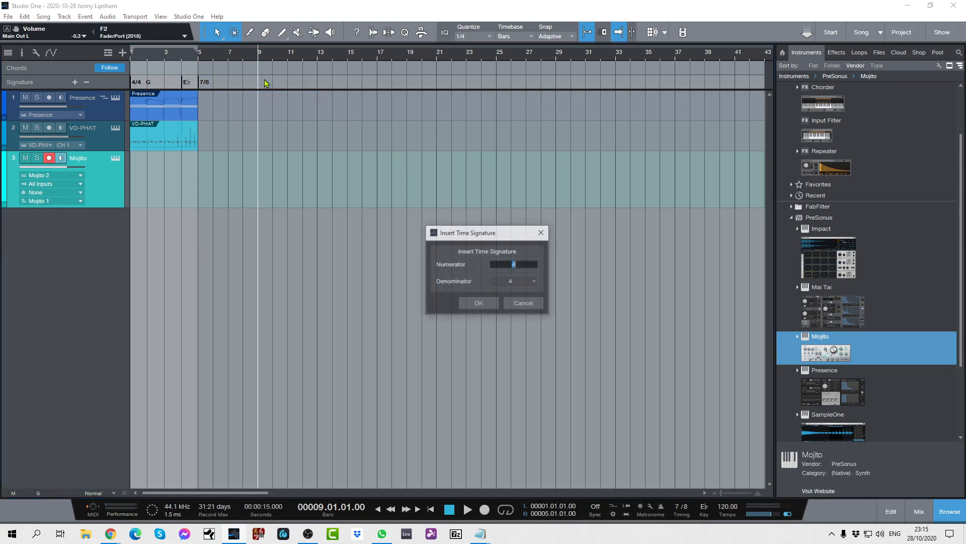
click(479, 303)
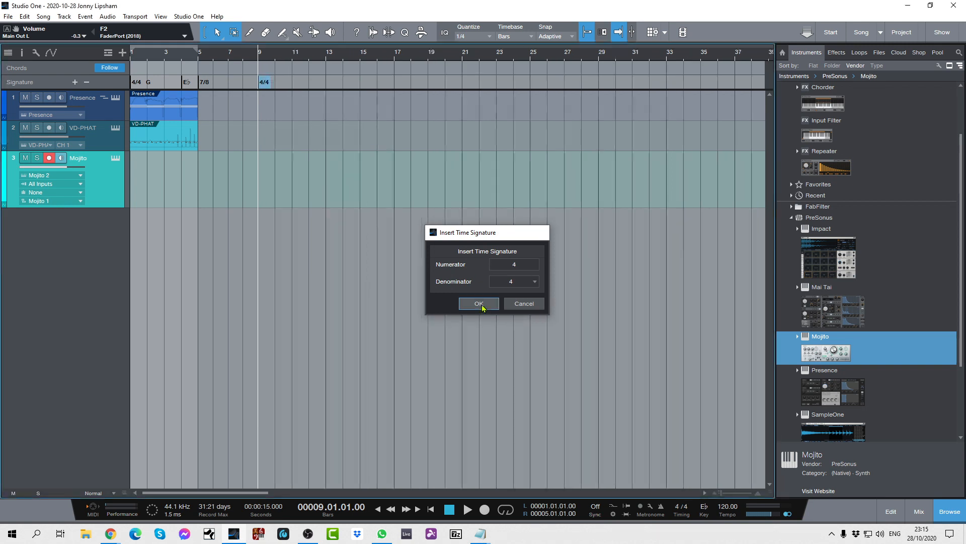
Insert a G key signature at bar 9, alongside the 4/4 time signature.
right_click(261, 80)
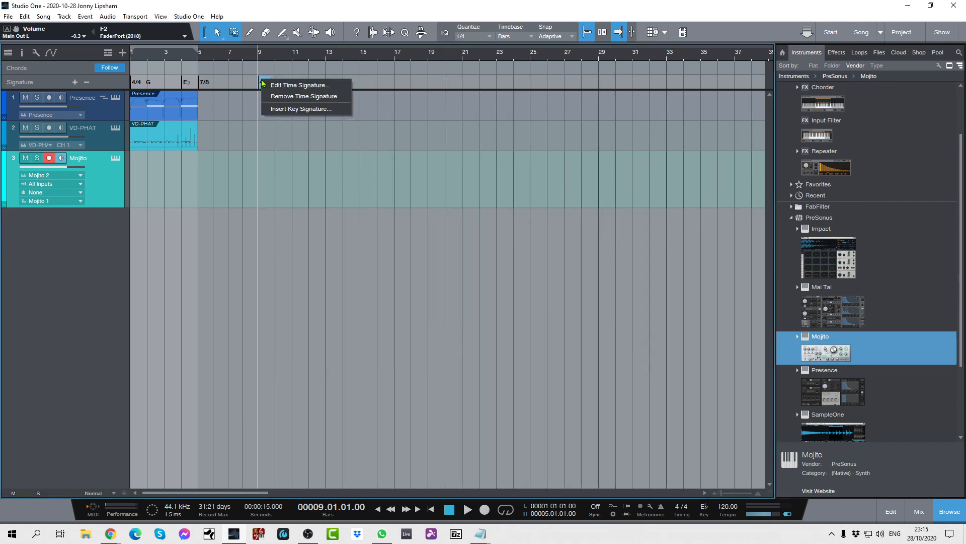
click(276, 110)
click(365, 119)
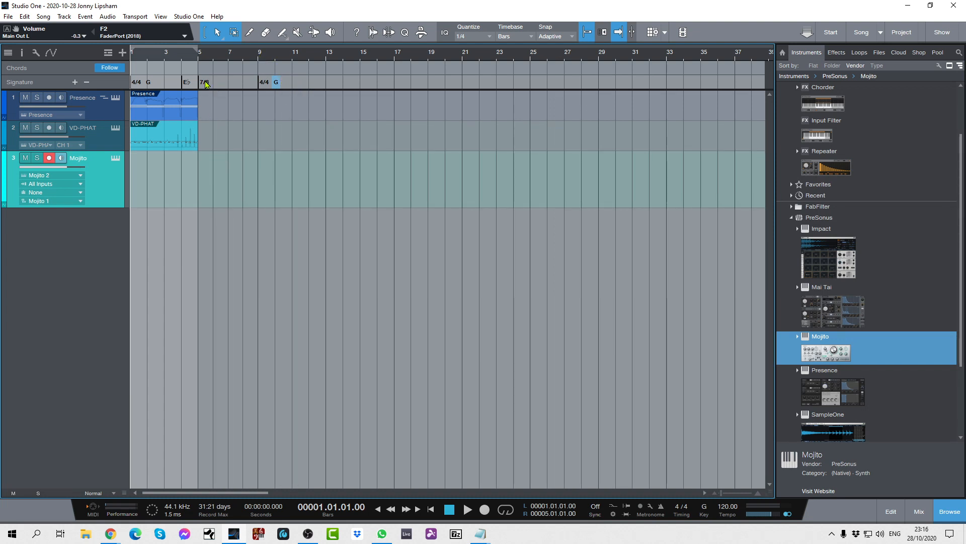
Extend the loop range's end to bar 11 and play the song from bar 1 through the signature changes.
drag(200, 49, 291, 64)
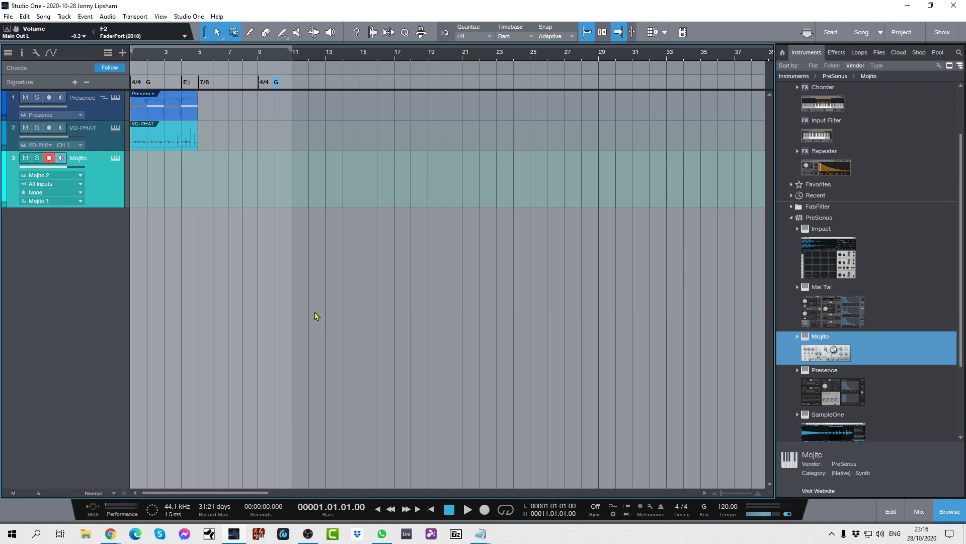
key(space)
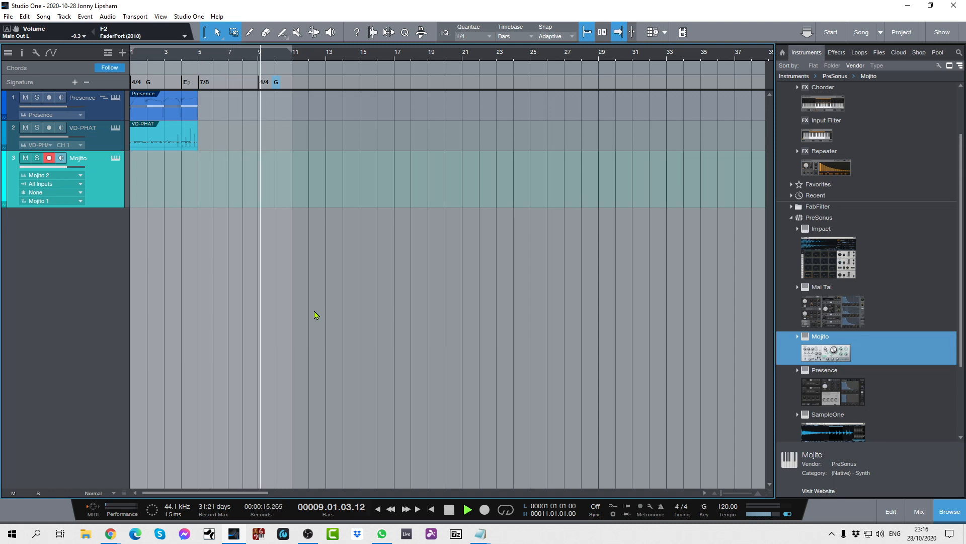
key(space)
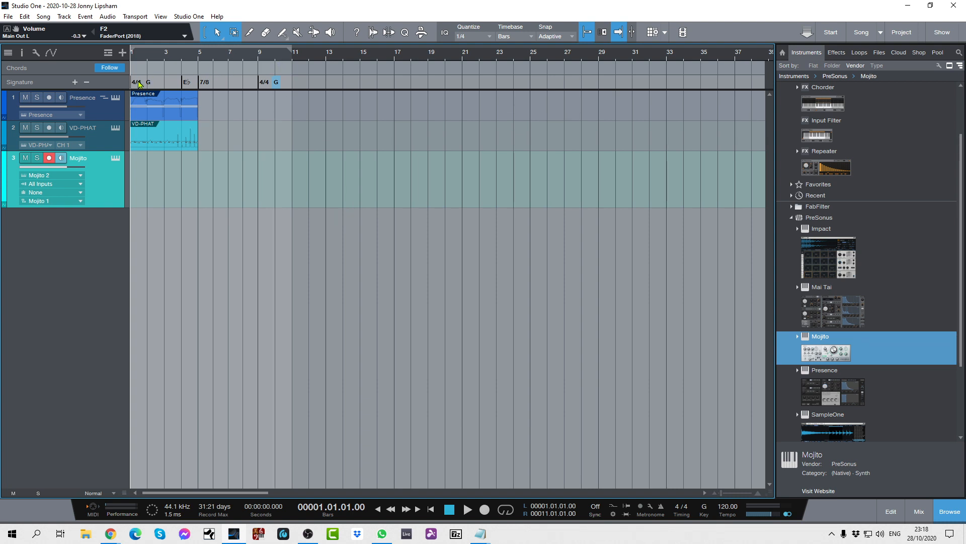
Show the Ruler, Marker, Arranger and Tempo global tracks in addition to Chords and Signature.
click(108, 52)
click(111, 69)
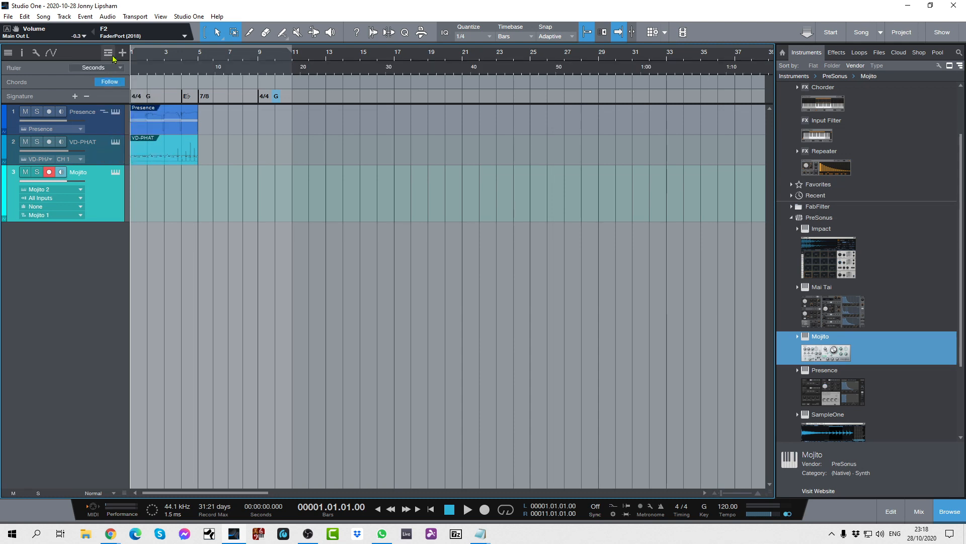
click(111, 54)
click(116, 83)
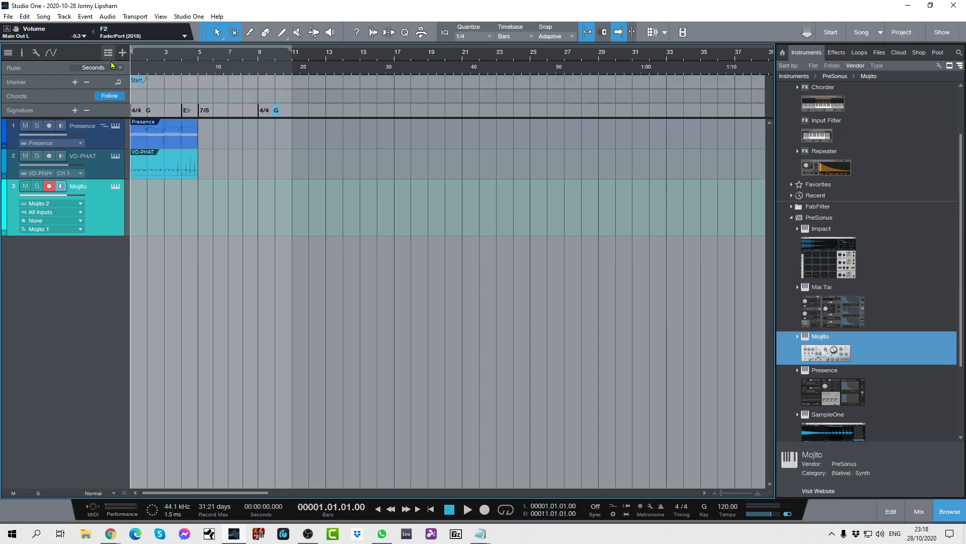
click(109, 53)
click(114, 97)
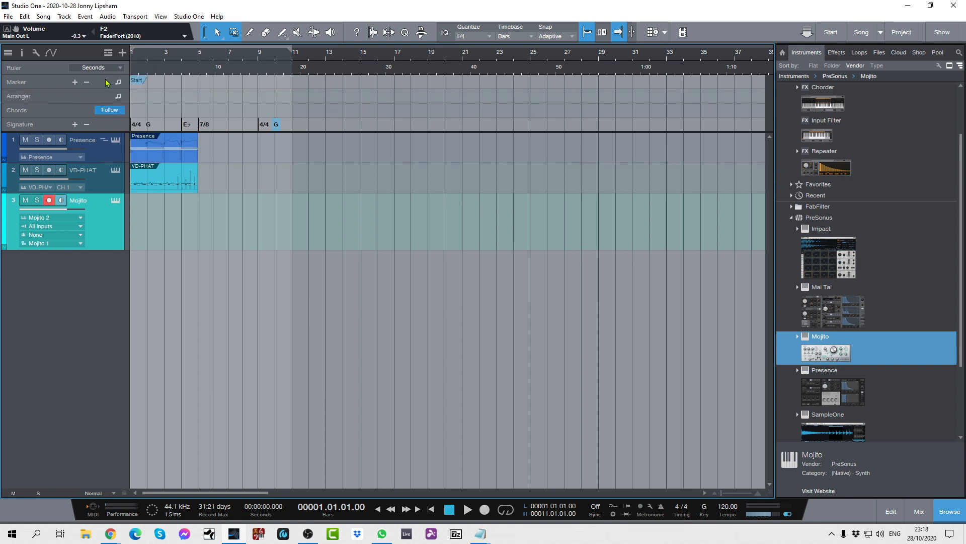
click(108, 53)
click(118, 139)
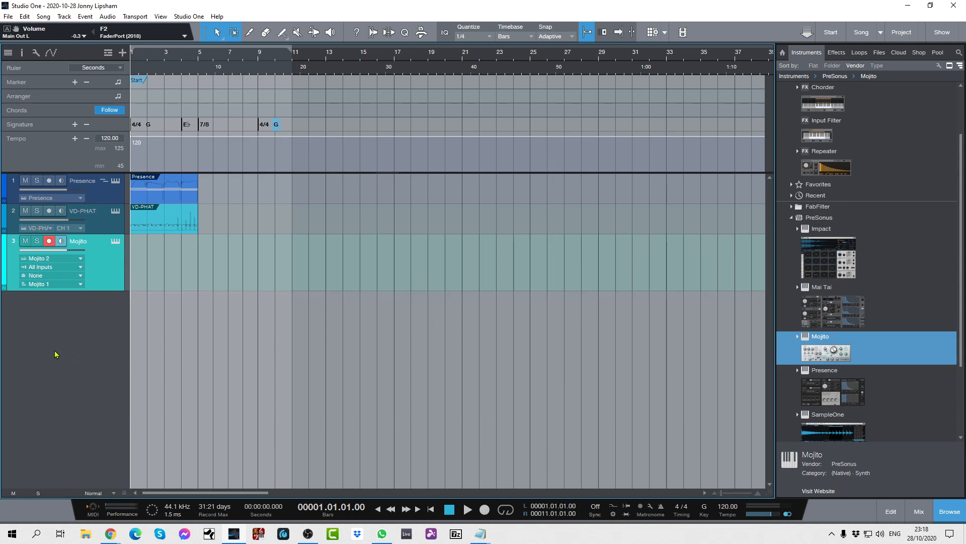
Set the track height to Normal, then zoom the tracks vertically down to Tiny and back to Normal.
click(113, 496)
click(111, 489)
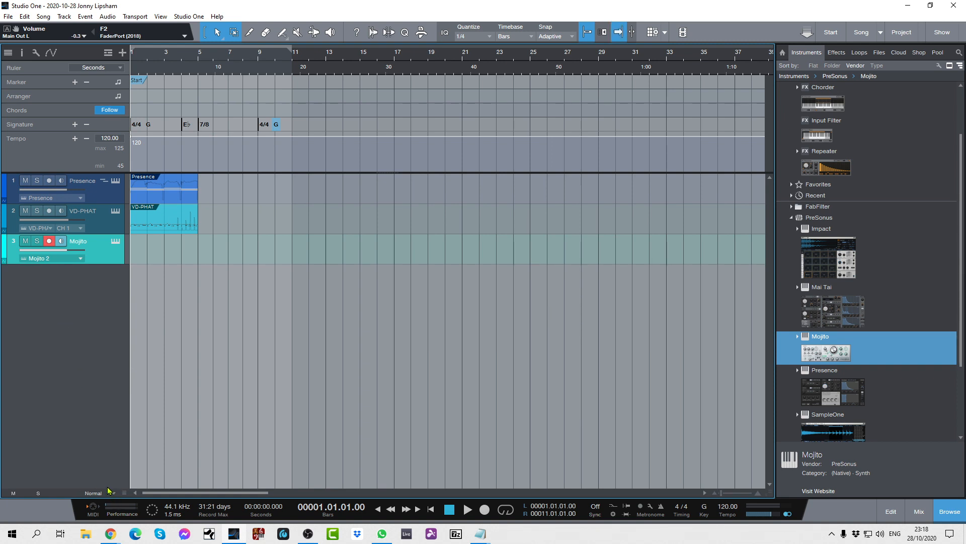
mouse_move(124, 494)
mouse_down()
mouse_move(123, 451)
mouse_move(124, 482)
mouse_up()
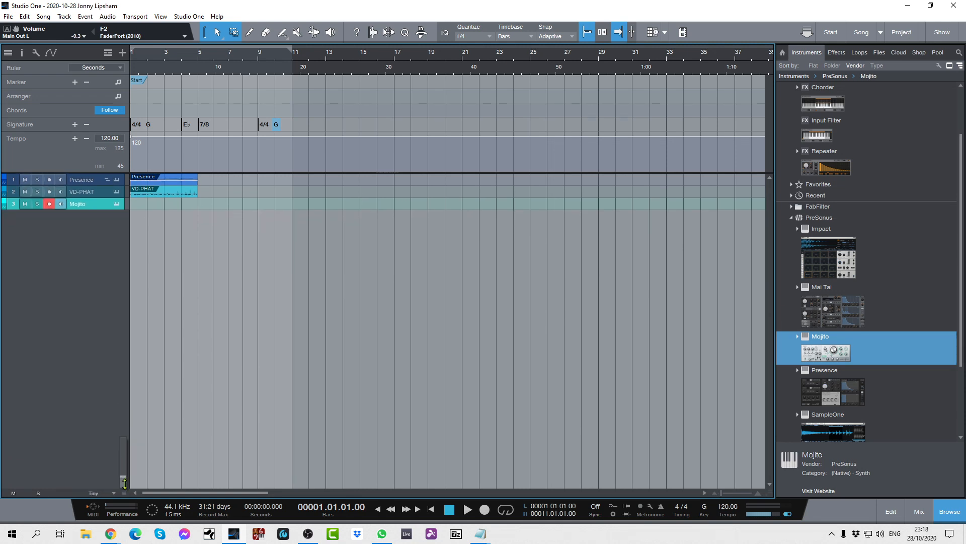
drag(124, 482, 131, 469)
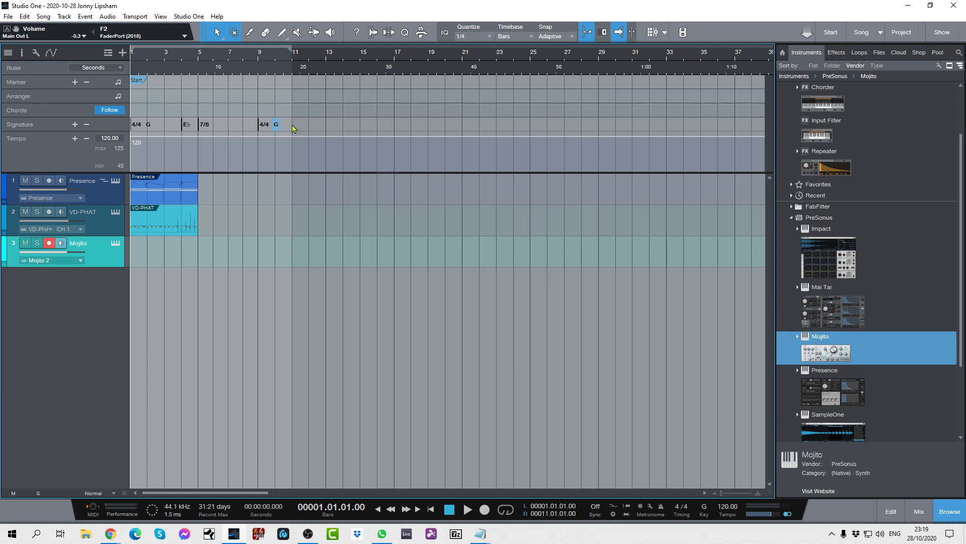
Hide all six global tracks: Ruler, Marker, Arranger, Chords, Signature and Tempo.
right_click(334, 126)
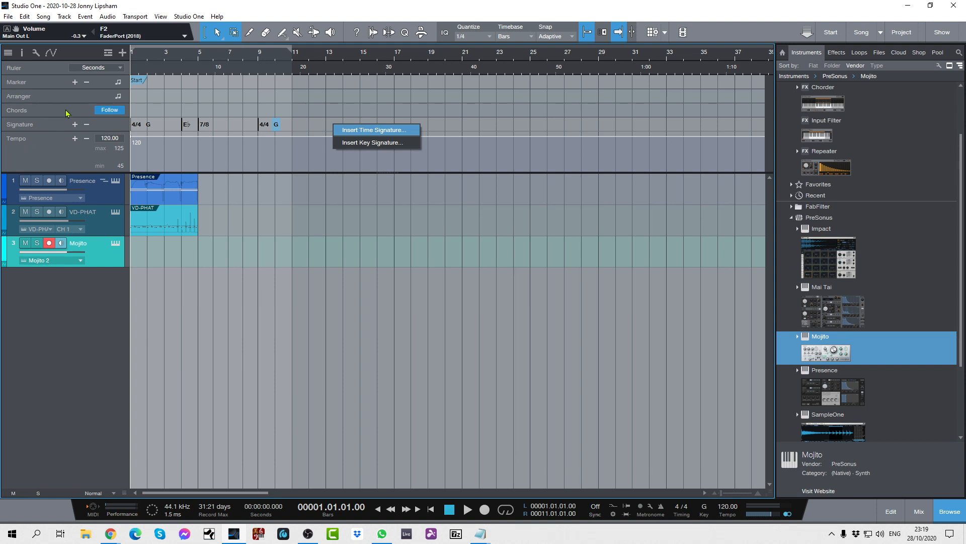
click(107, 52)
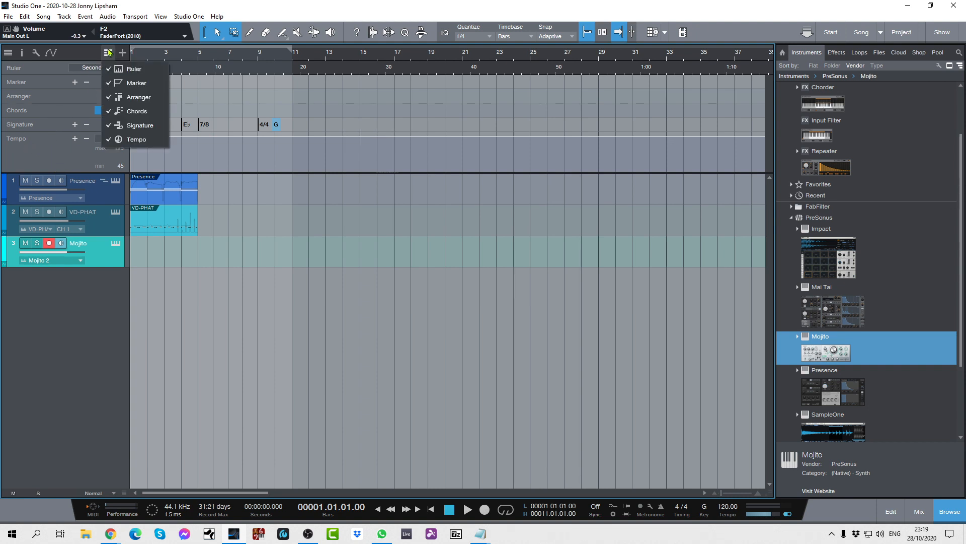
click(109, 63)
click(107, 52)
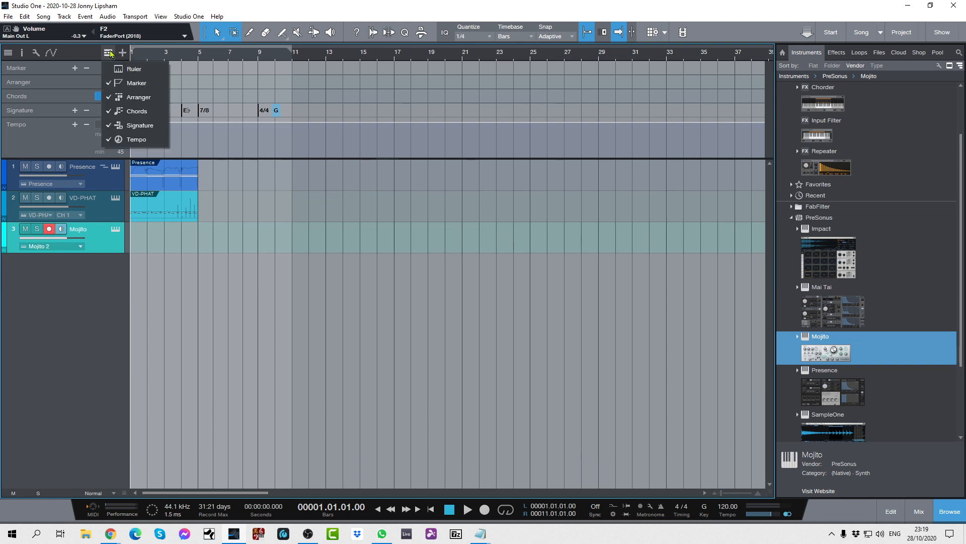
click(109, 83)
click(108, 52)
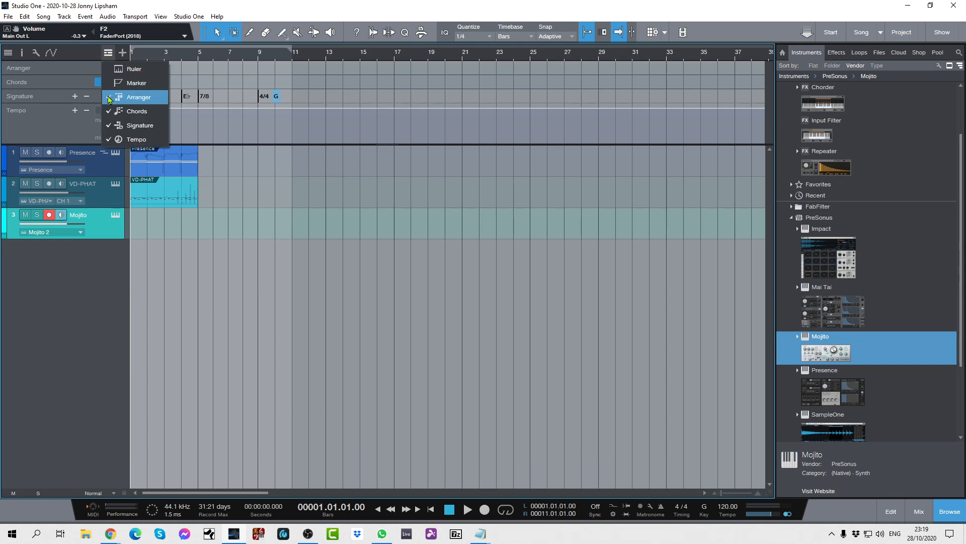
click(108, 96)
click(108, 52)
click(109, 110)
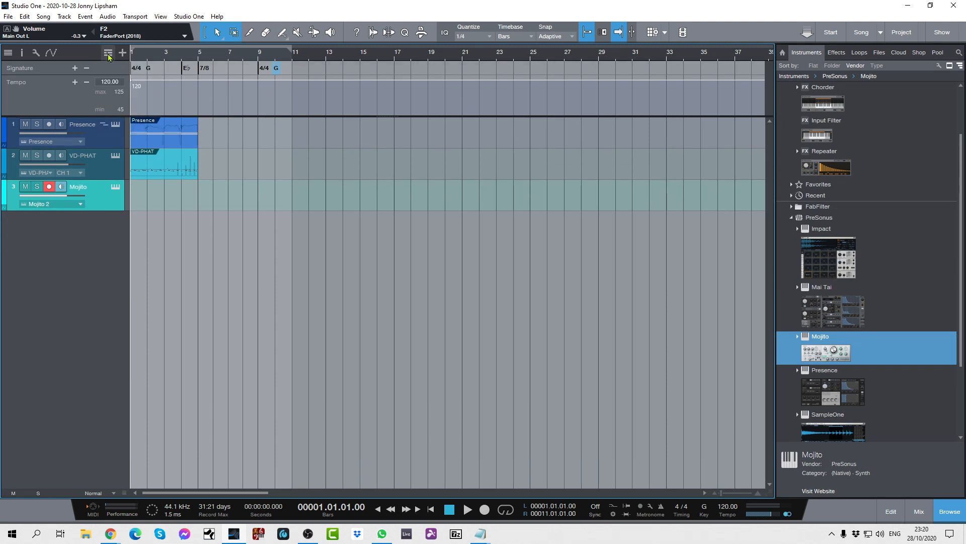
click(108, 53)
click(111, 125)
click(108, 53)
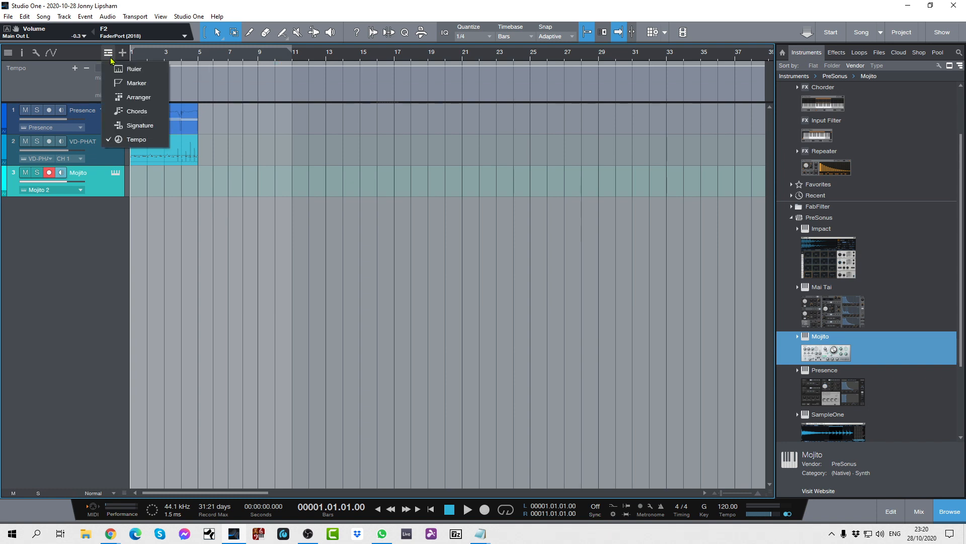
click(112, 140)
Show the Chords global track on its own, then hide it again.
click(107, 53)
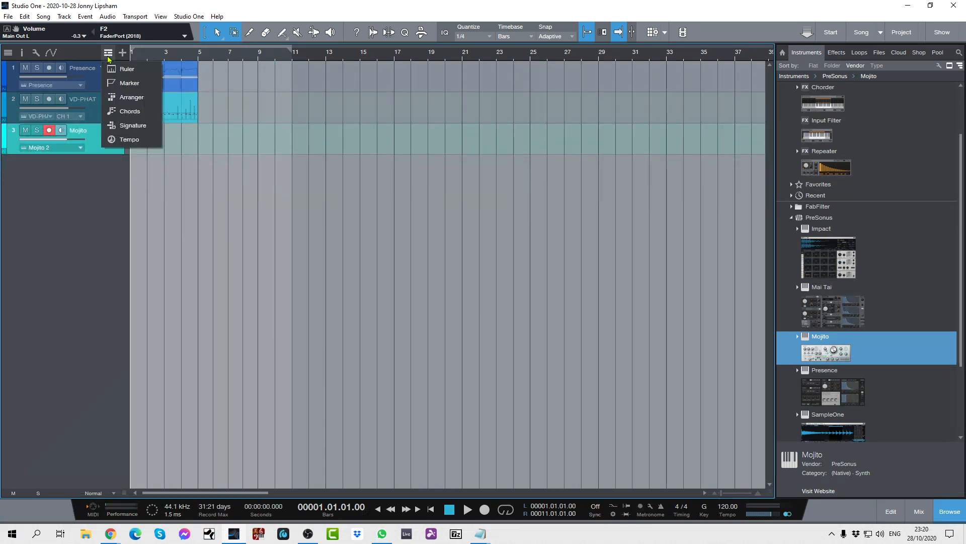
click(112, 110)
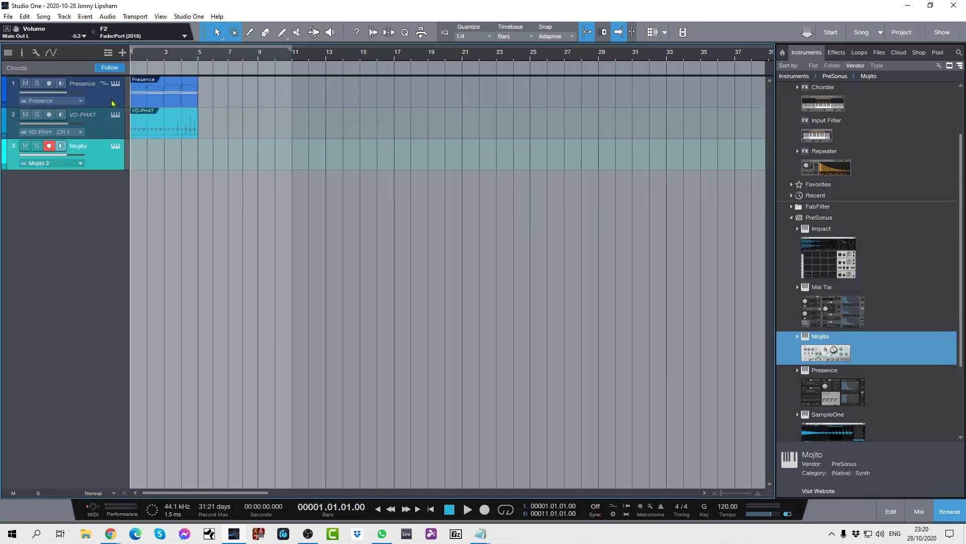
click(108, 53)
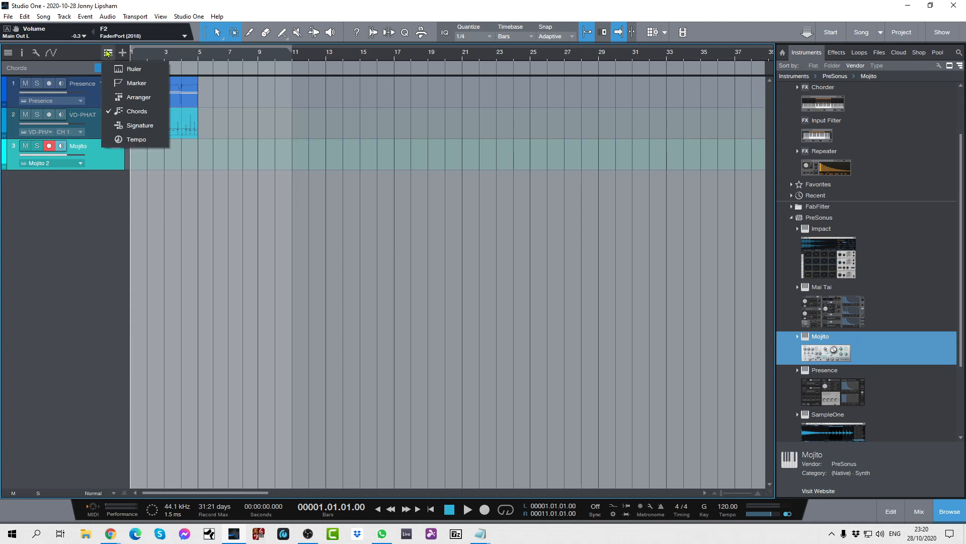
click(111, 111)
Show the Signature and Chords global tracks above the arrangement.
click(108, 54)
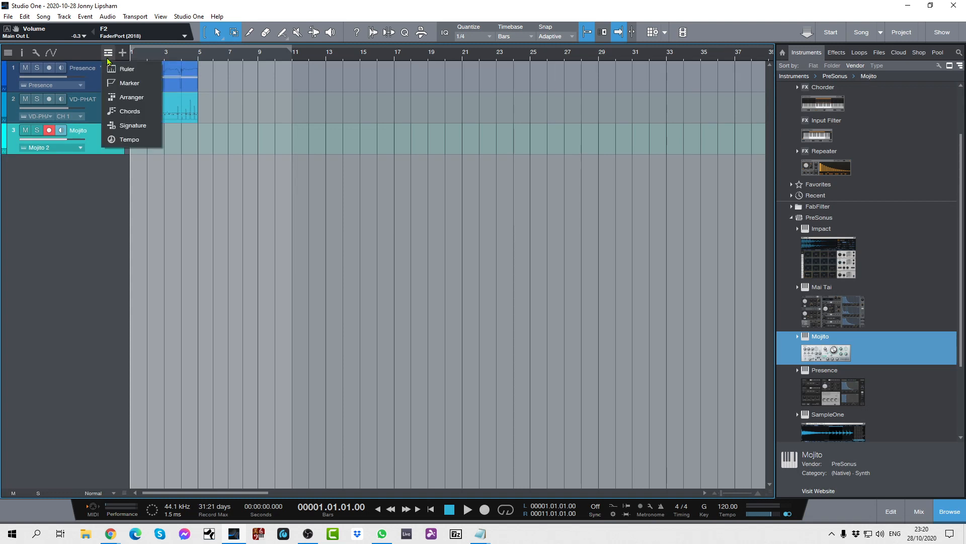
click(109, 134)
click(108, 53)
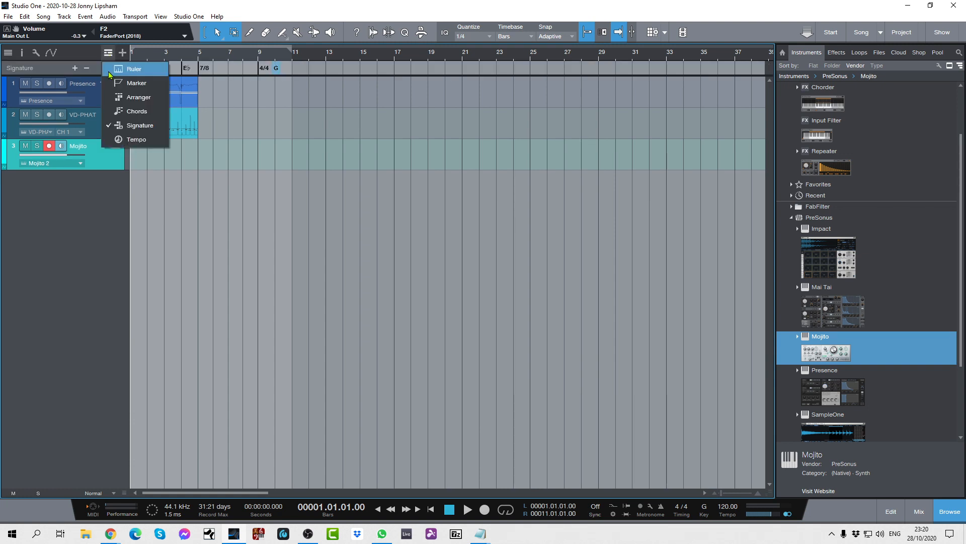
click(112, 108)
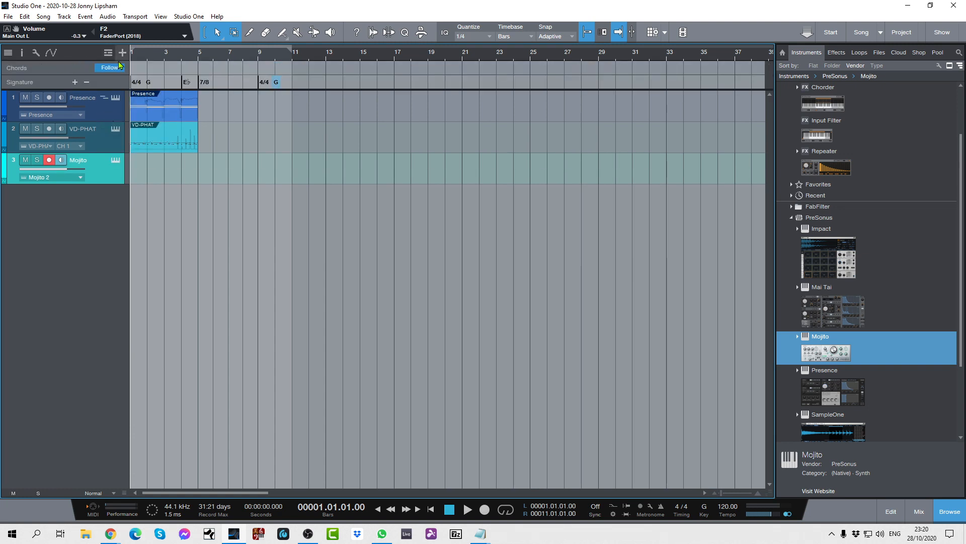
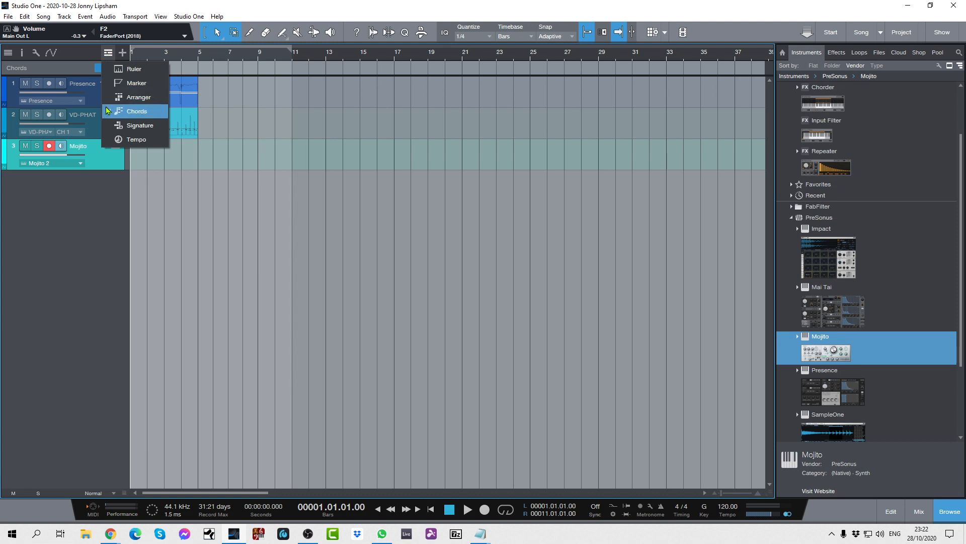
Hide the Chords global track and show the Signature global track in its place.
click(112, 112)
click(108, 53)
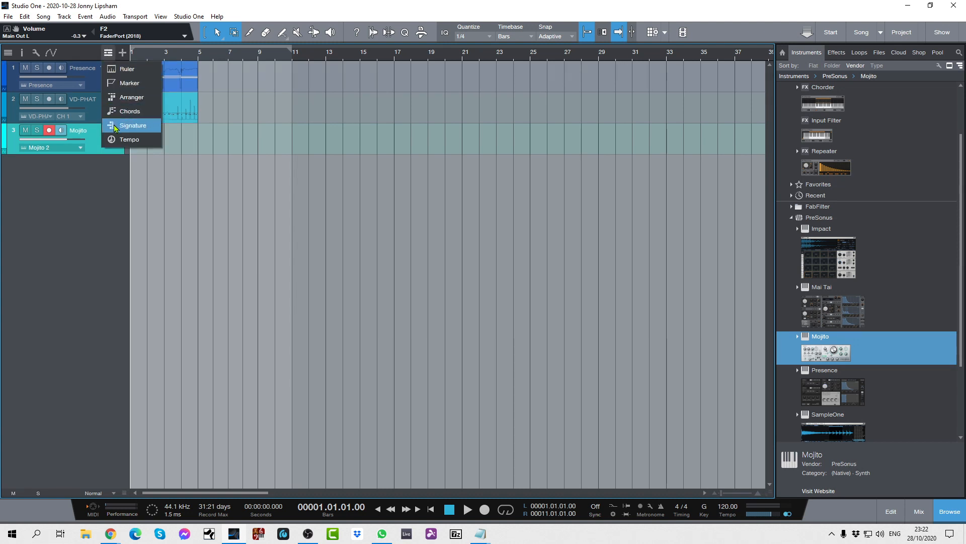
click(126, 125)
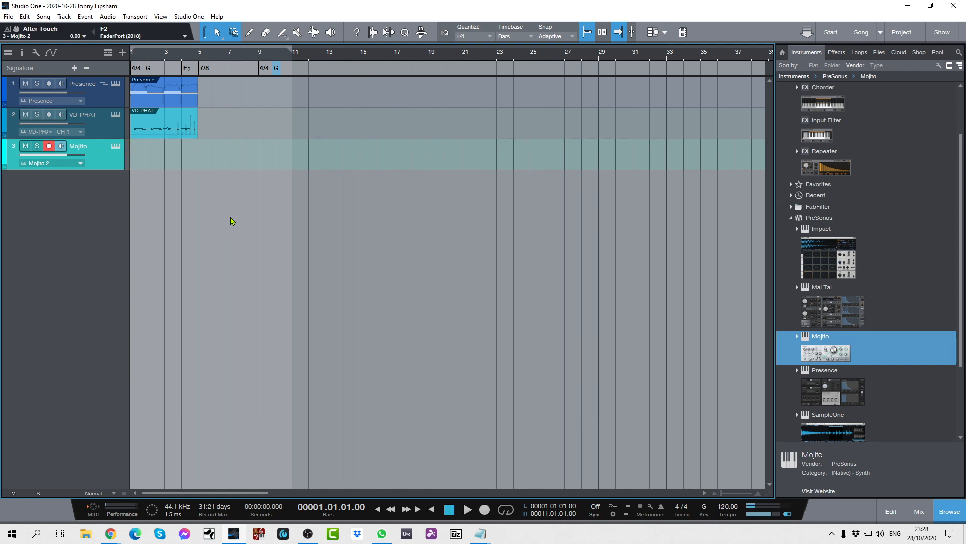
Open the Mojito instrument on track 3 and load its Standard preset.
click(117, 149)
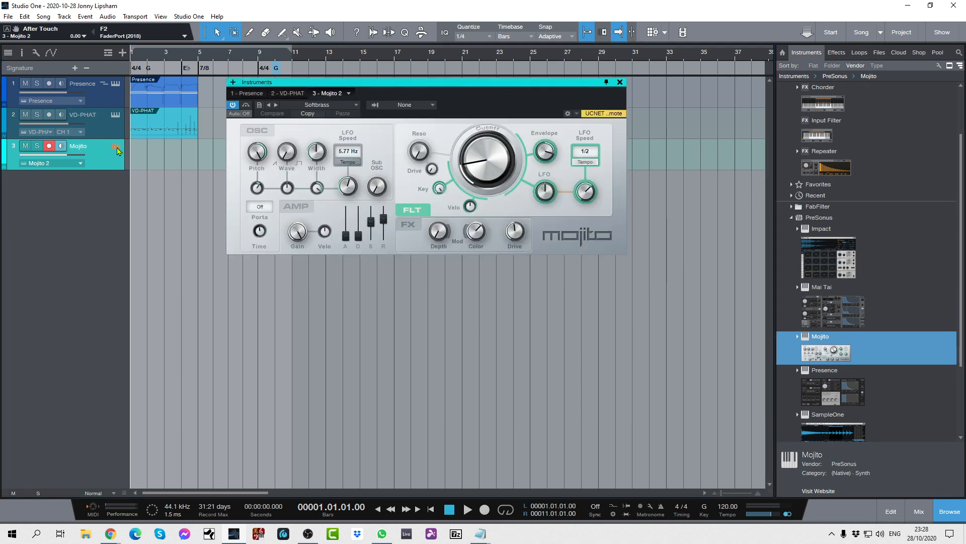
click(357, 105)
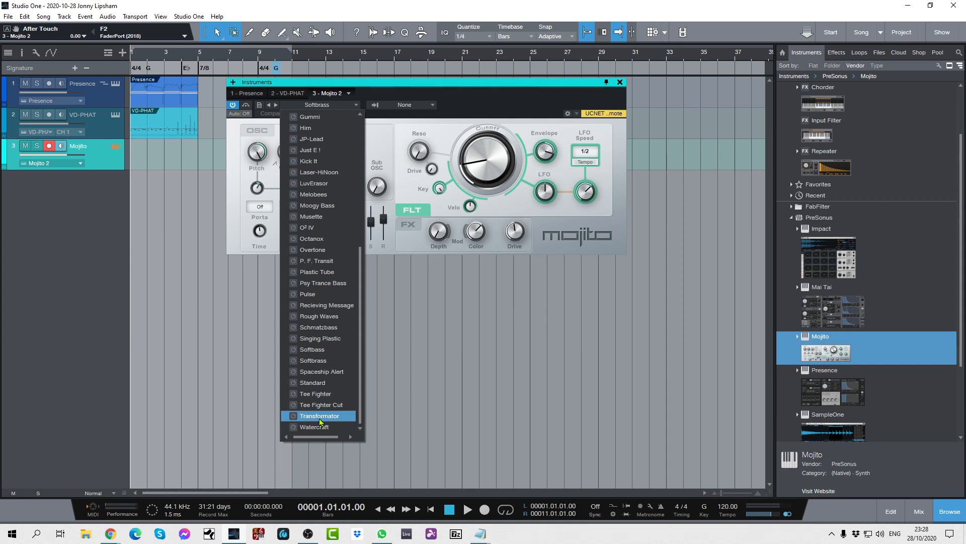
click(325, 384)
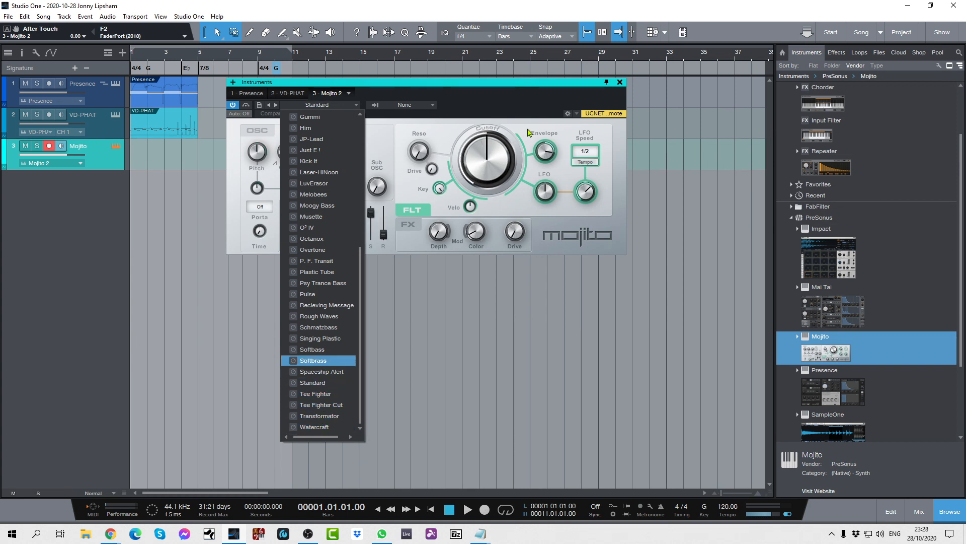
click(547, 110)
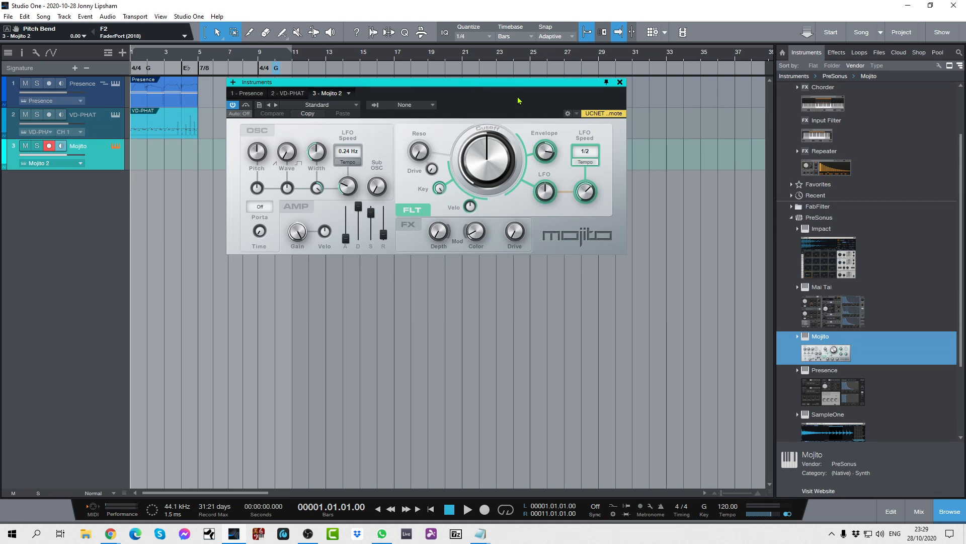
Load the Acid Dreams preset in Mojito and close the instrument window.
click(357, 106)
scroll(333, 163, up, 5)
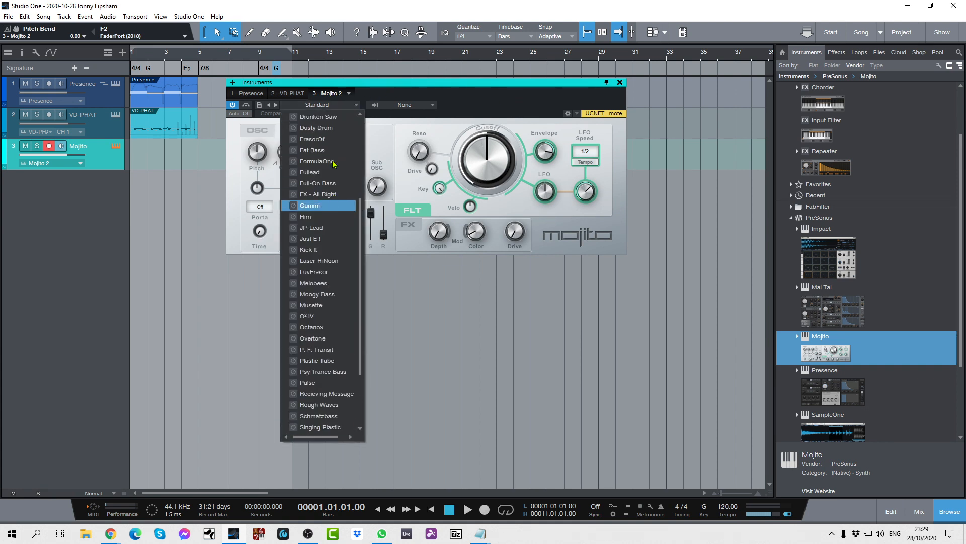
scroll(333, 163, up, 1)
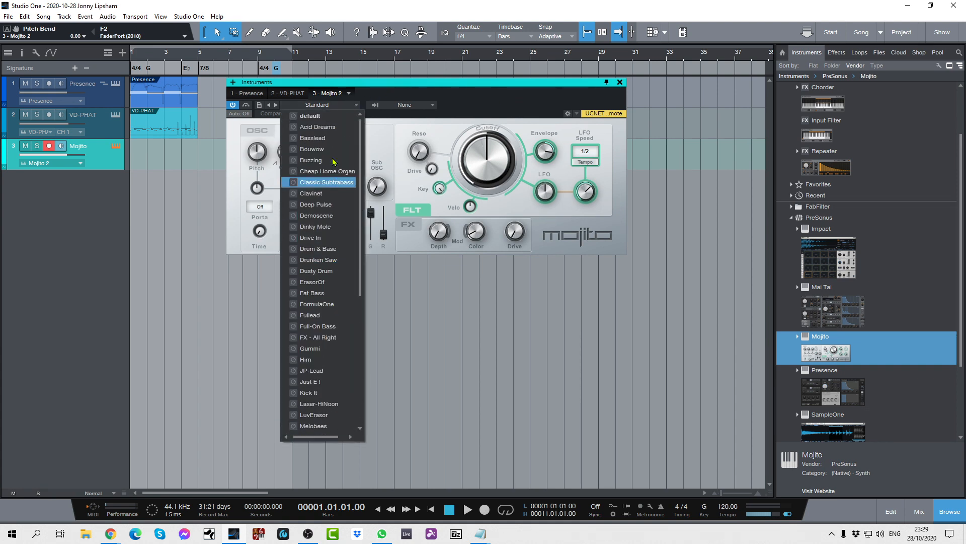
click(319, 127)
click(464, 105)
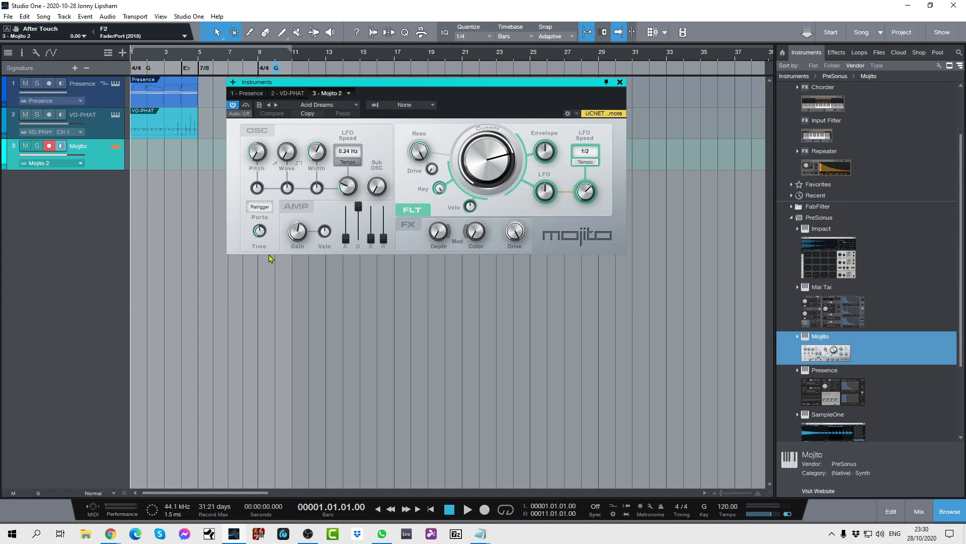
click(619, 82)
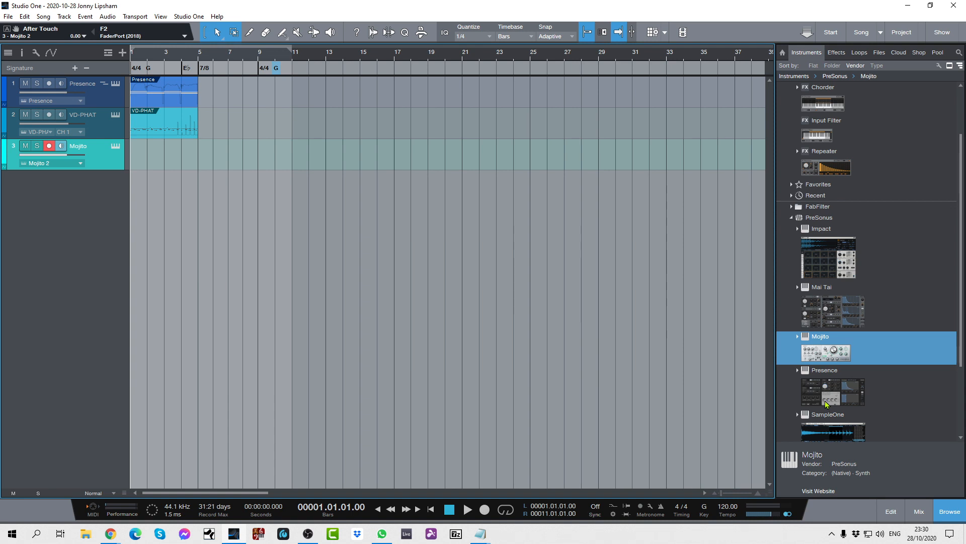
Add a second Presence instrument track below Mojito and load the French Horn Section preset from PSO Classic Orchestra's PSO Classic Brass folder.
drag(825, 401, 197, 276)
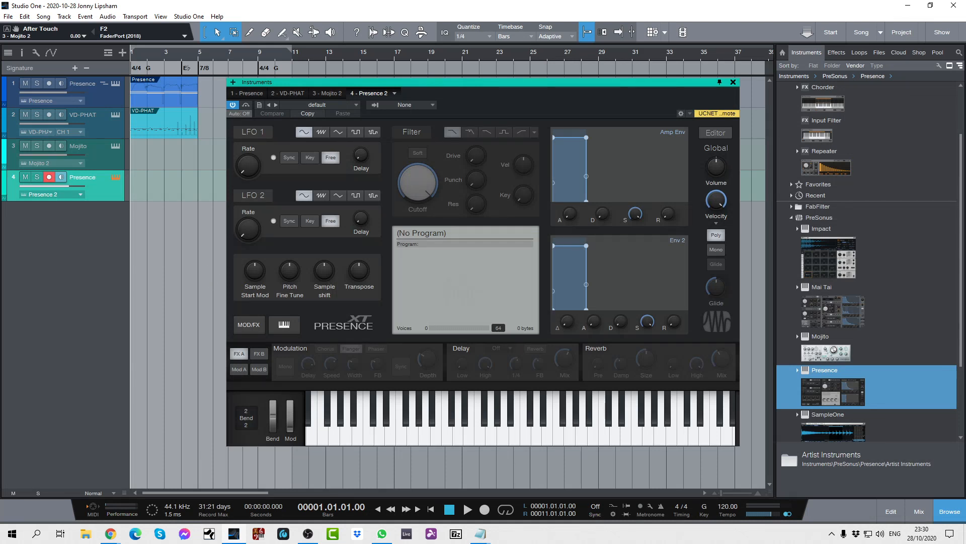
click(356, 106)
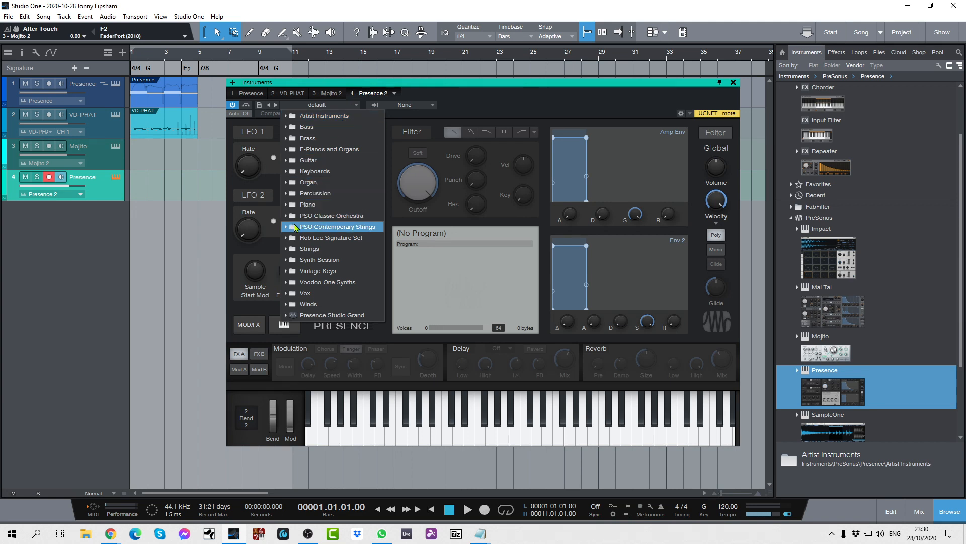
click(293, 218)
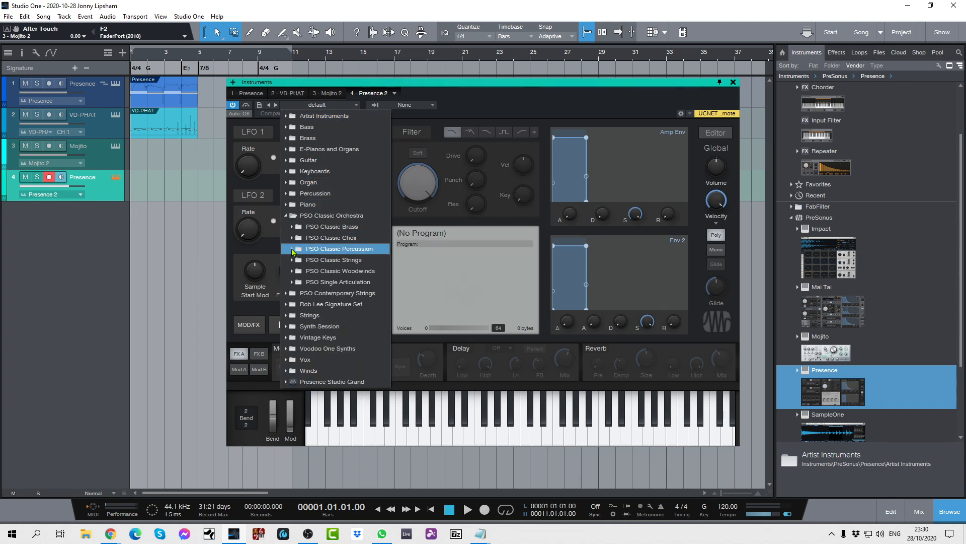
click(299, 227)
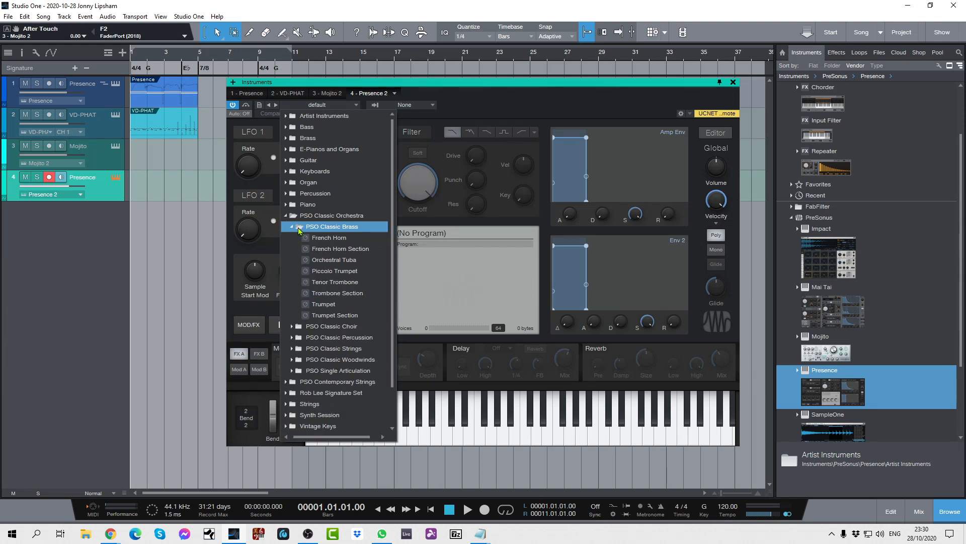
click(323, 249)
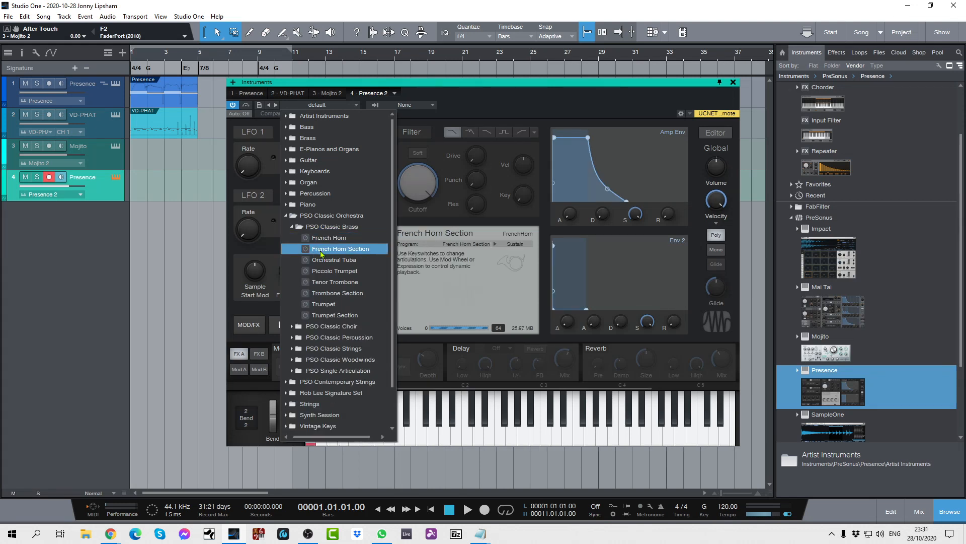
click(552, 97)
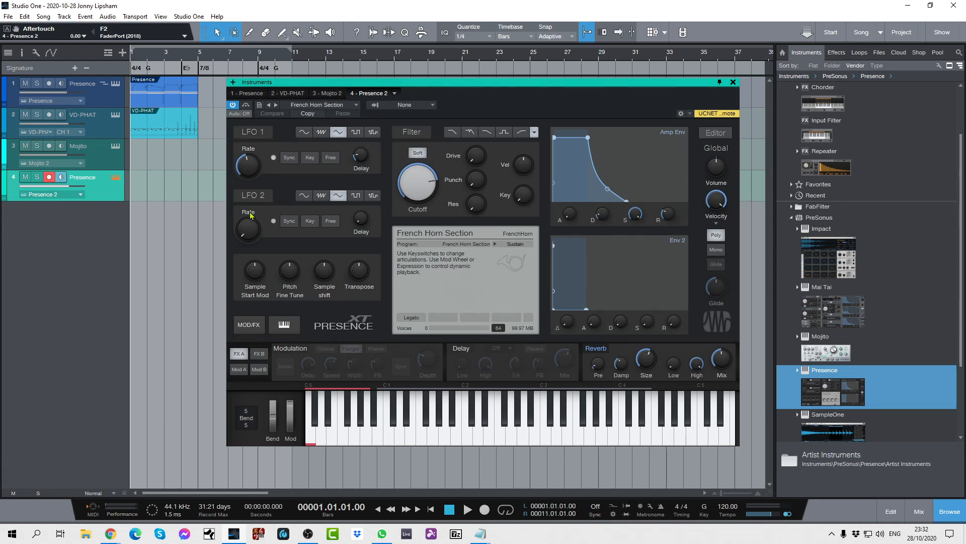
click(733, 83)
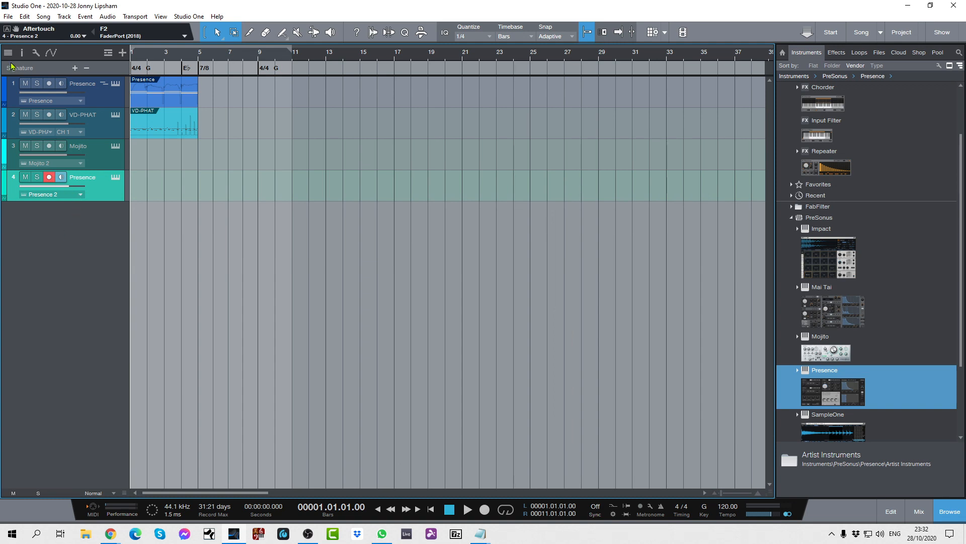
Show the track inspector, recover the retrospective recording onto the new Presence track, and disarm that track for recording.
click(22, 53)
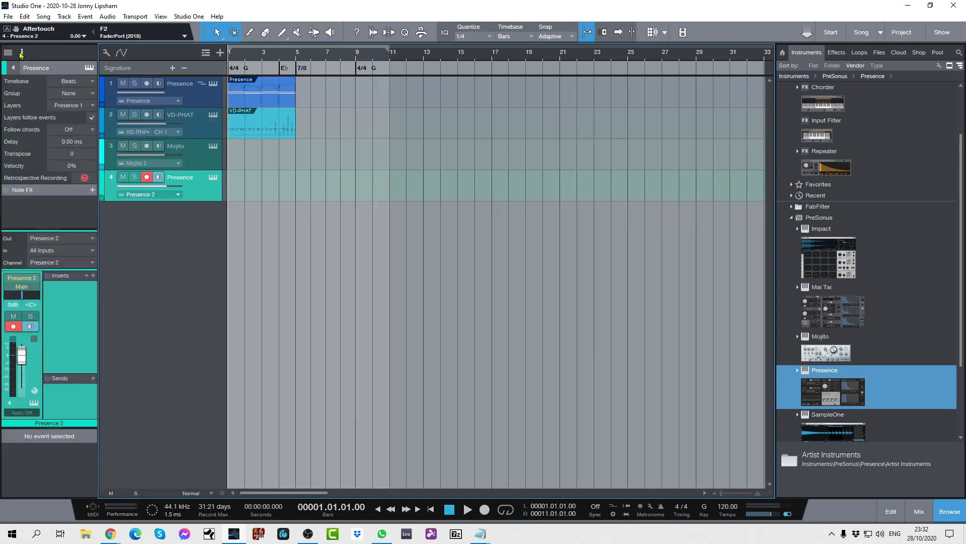
click(84, 179)
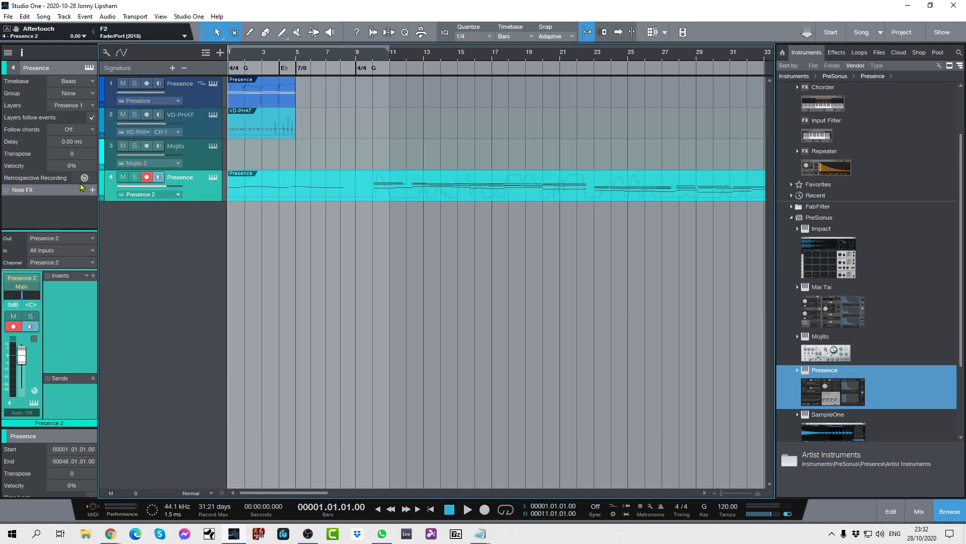
click(146, 177)
Mute the first Presence track and the VD-PHAT track, and play back the recovered French horn part from the song start.
key(space)
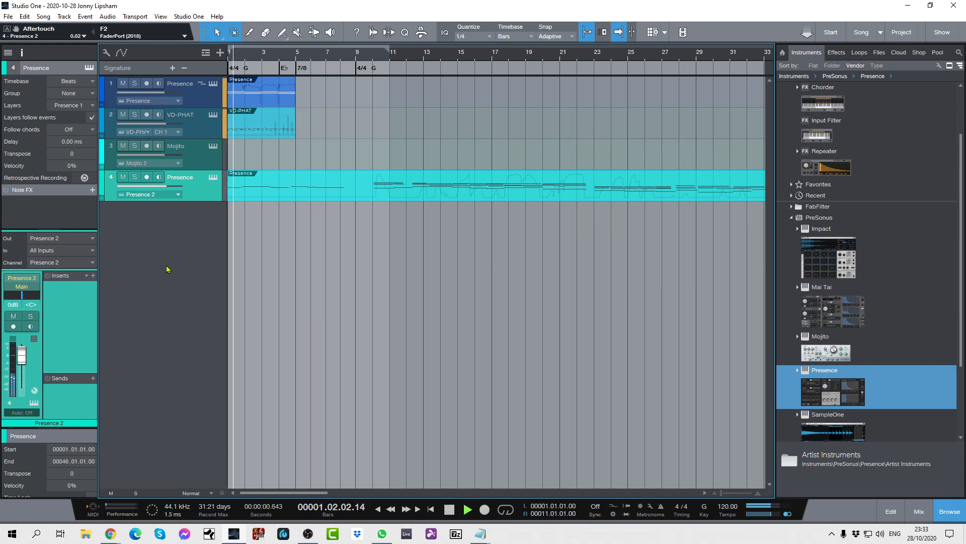
key(space)
click(123, 84)
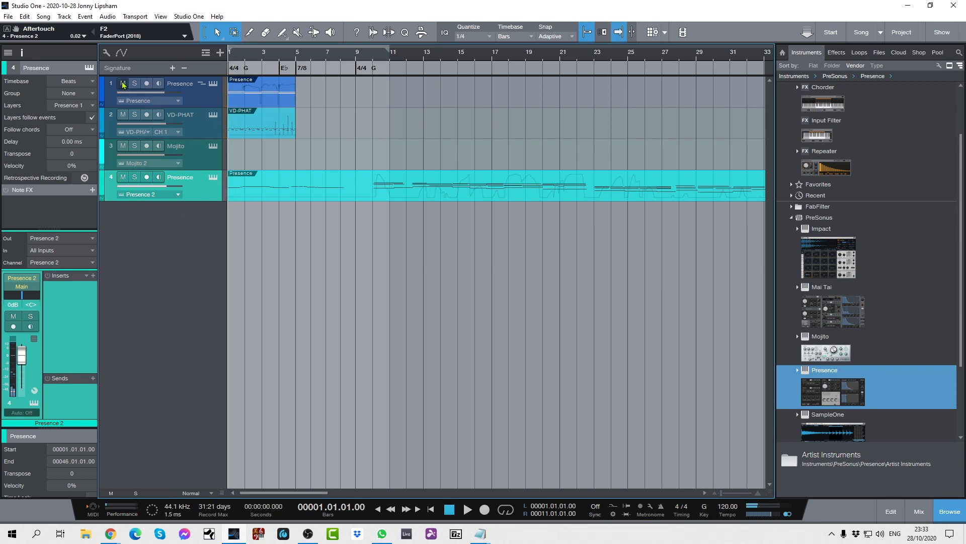
click(122, 114)
key(space)
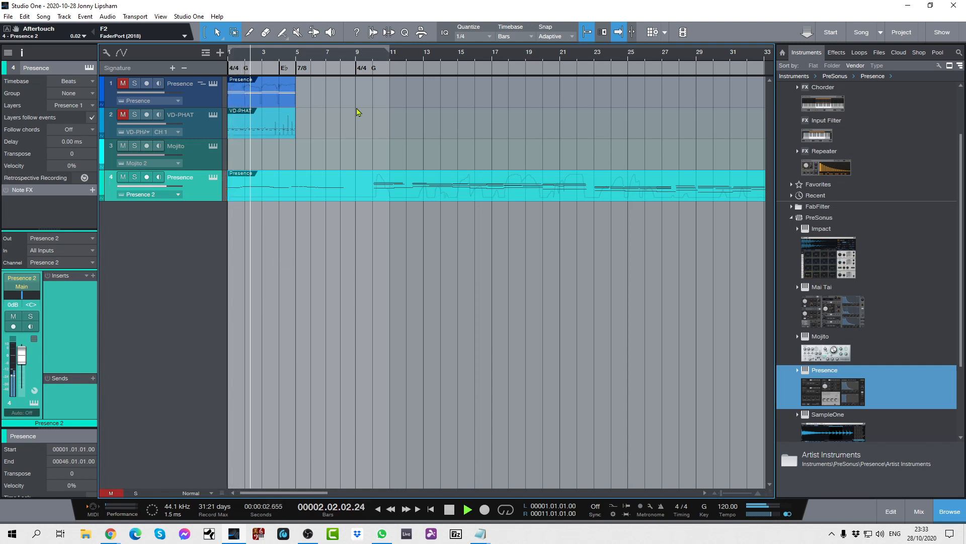
drag(421, 55, 418, 42)
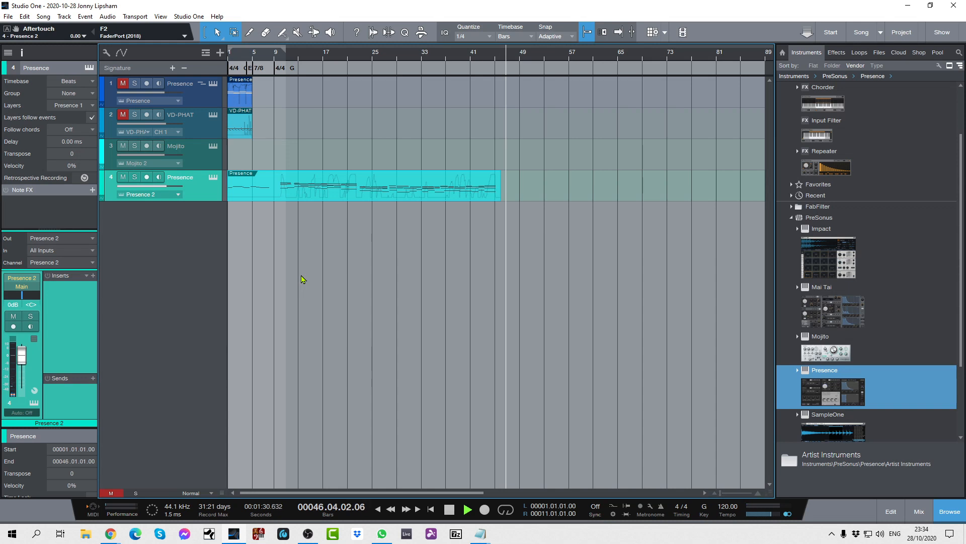
key(space)
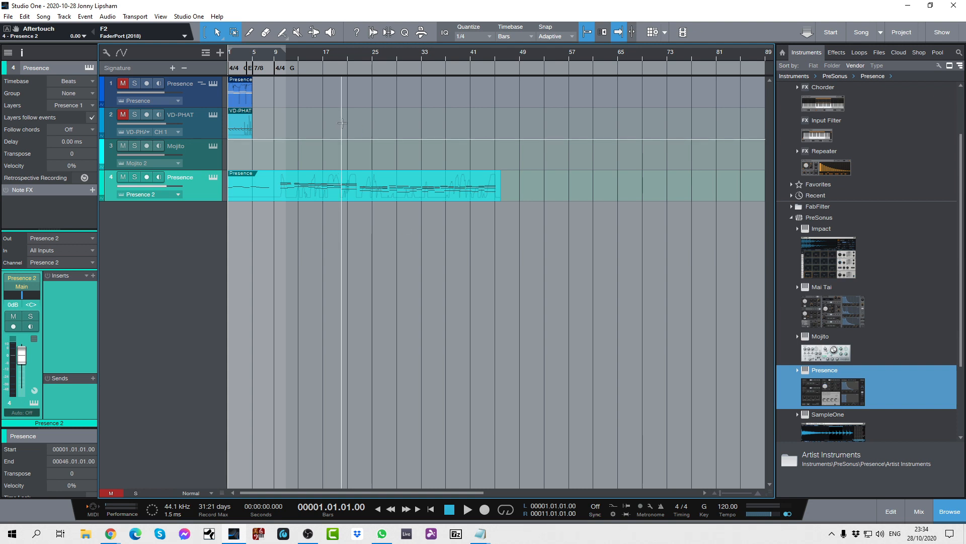
Open the track 4 Presence event in an enlarged note editor and show a Key Switches lane above a Velocity lane.
double_click(356, 196)
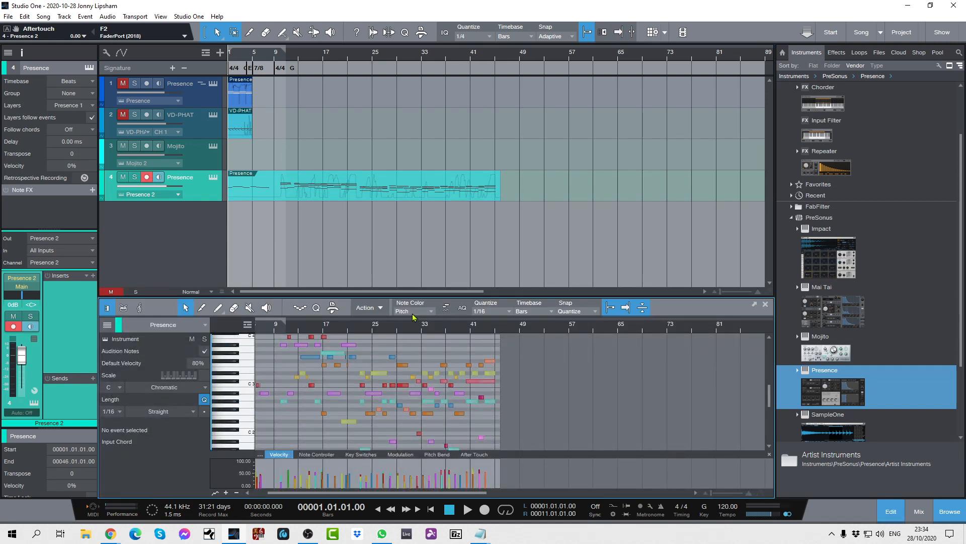
drag(421, 296, 426, 232)
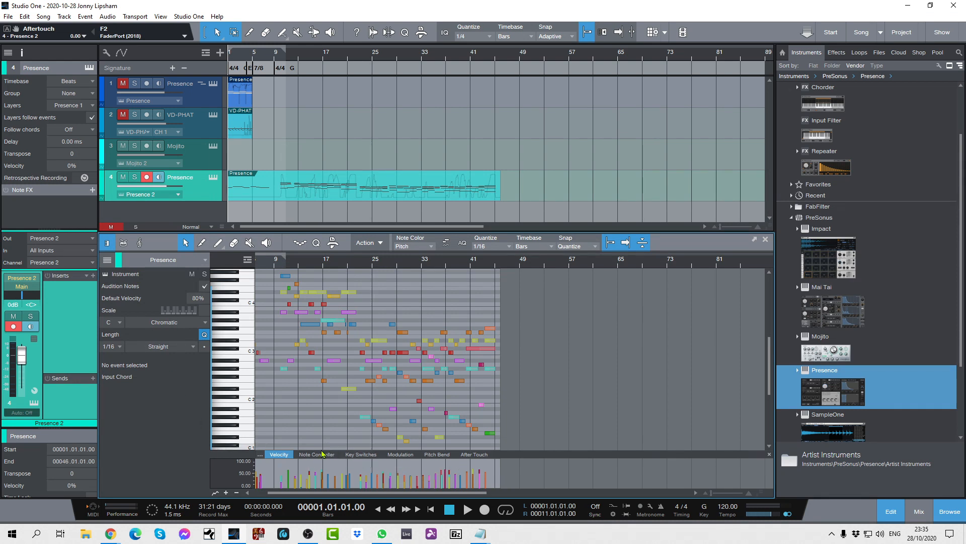
click(361, 454)
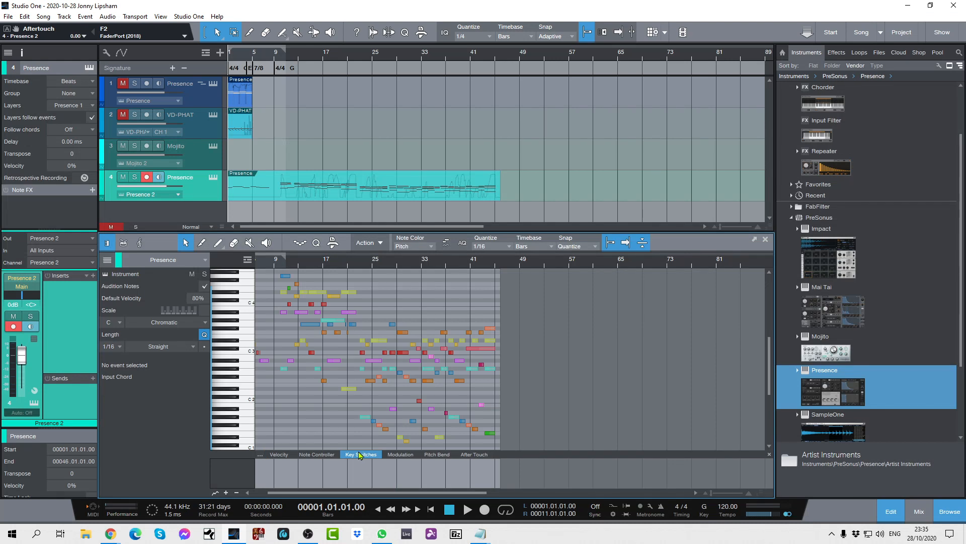
click(226, 492)
click(226, 492)
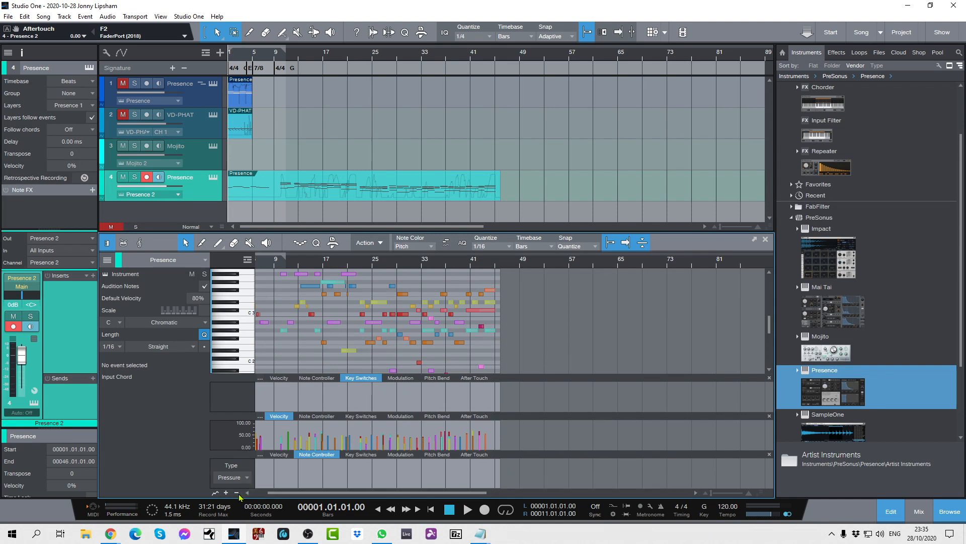
click(237, 493)
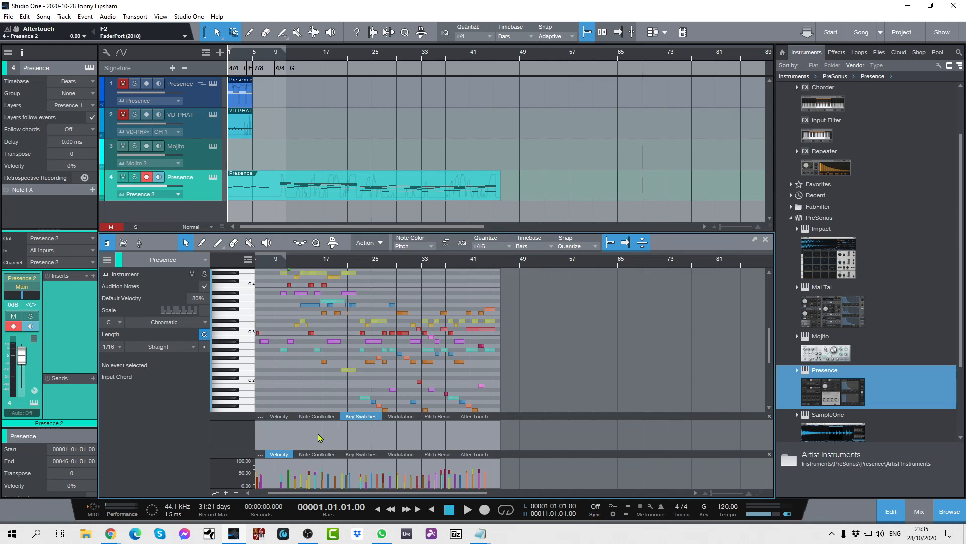
Draw a key switch at about bar 33 in the Key Switches lane and set it to Legato.
click(219, 245)
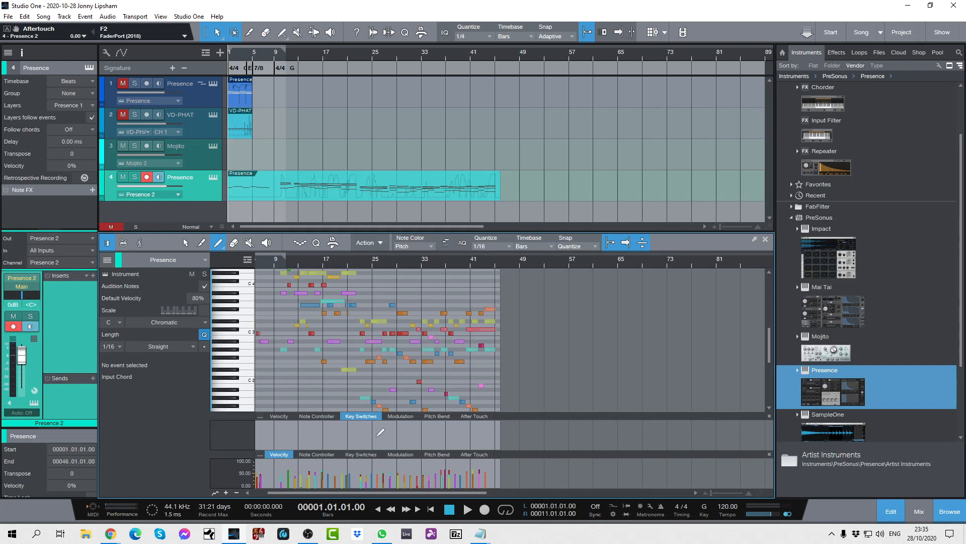
click(423, 433)
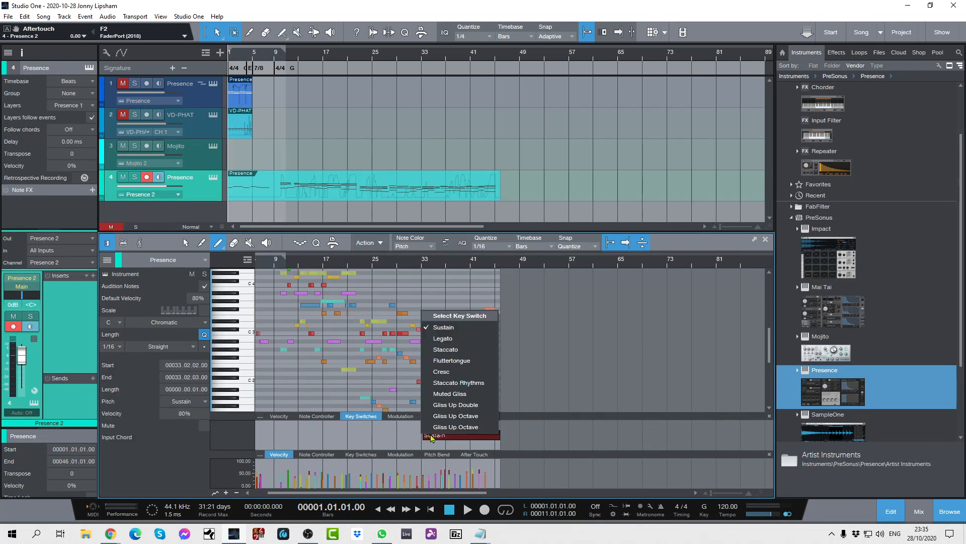
click(443, 338)
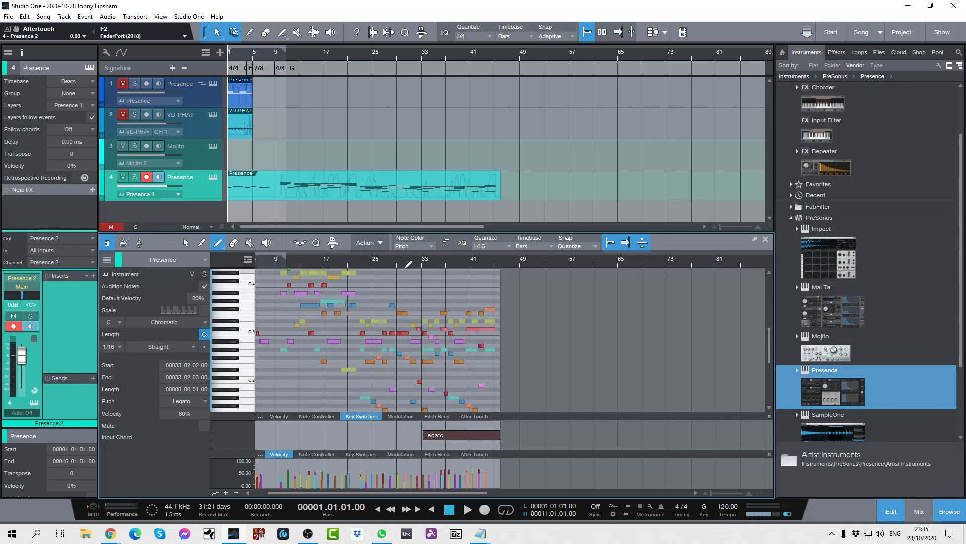
Play the horn part from about bar 28 through the Legato key switch to audition the articulation change.
click(397, 265)
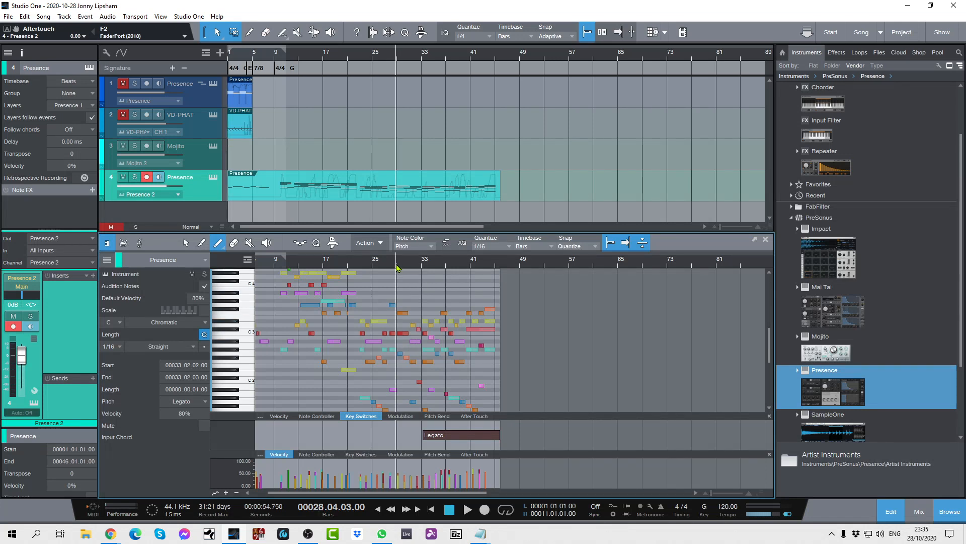
key(space)
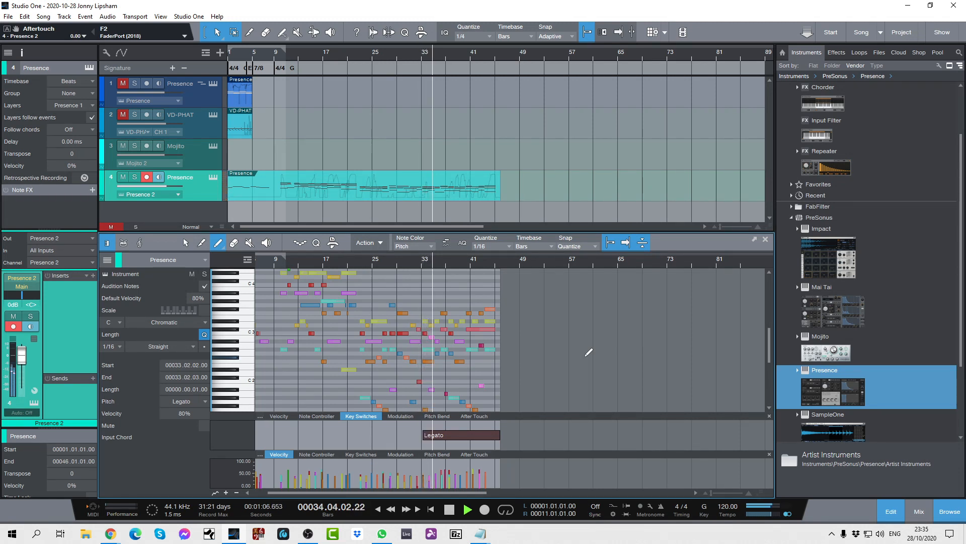
key(space)
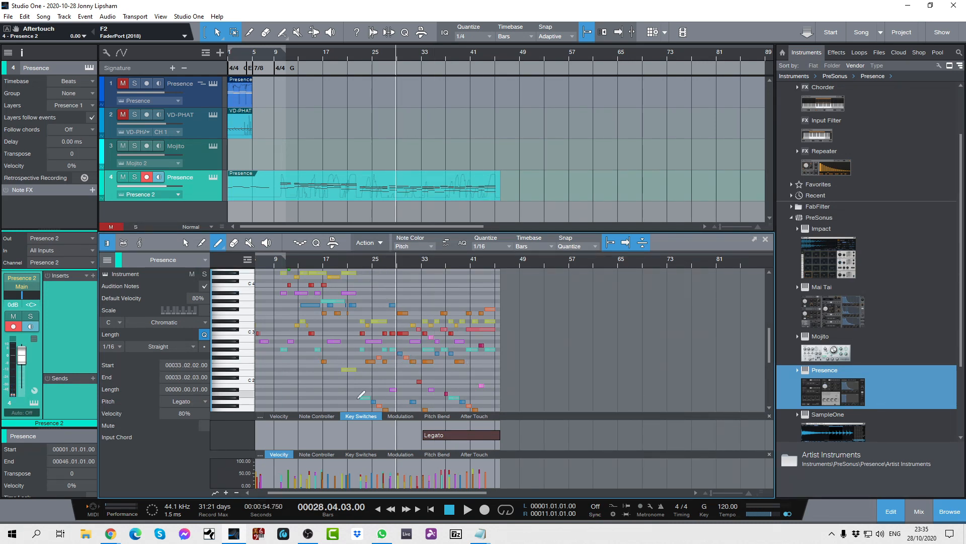
Draw a key switch at about bar 25, set it to Fluttertongue, and audition the horn part from the song start.
click(373, 435)
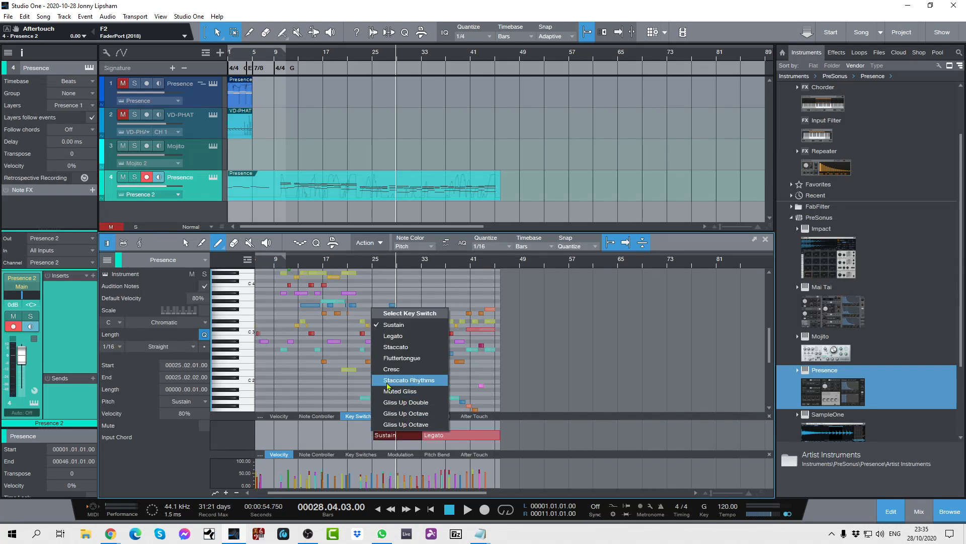
click(390, 357)
key(Home)
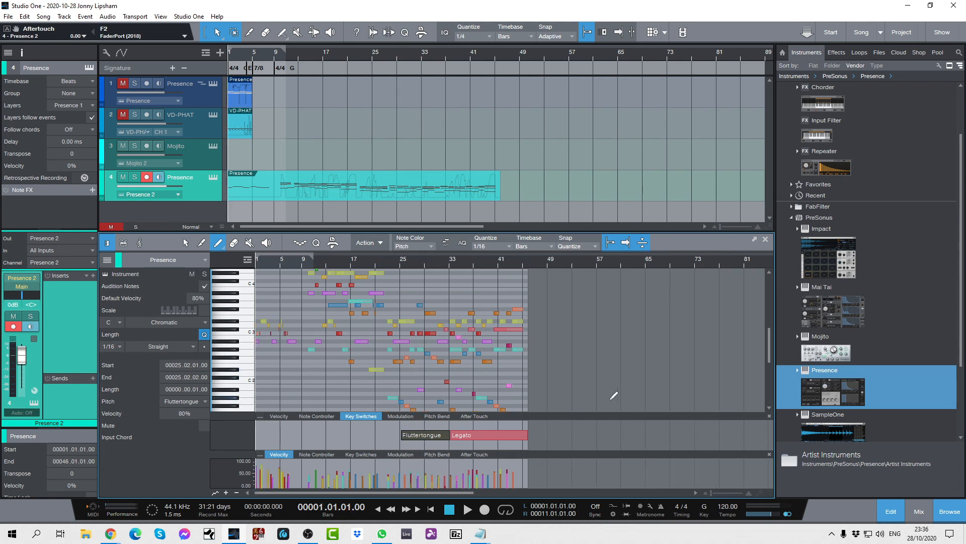
key(space)
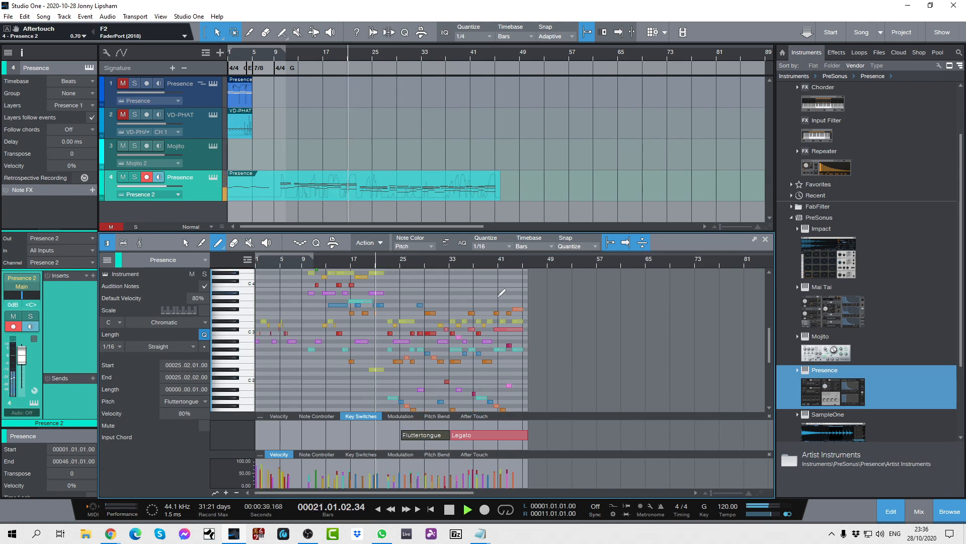
key(space)
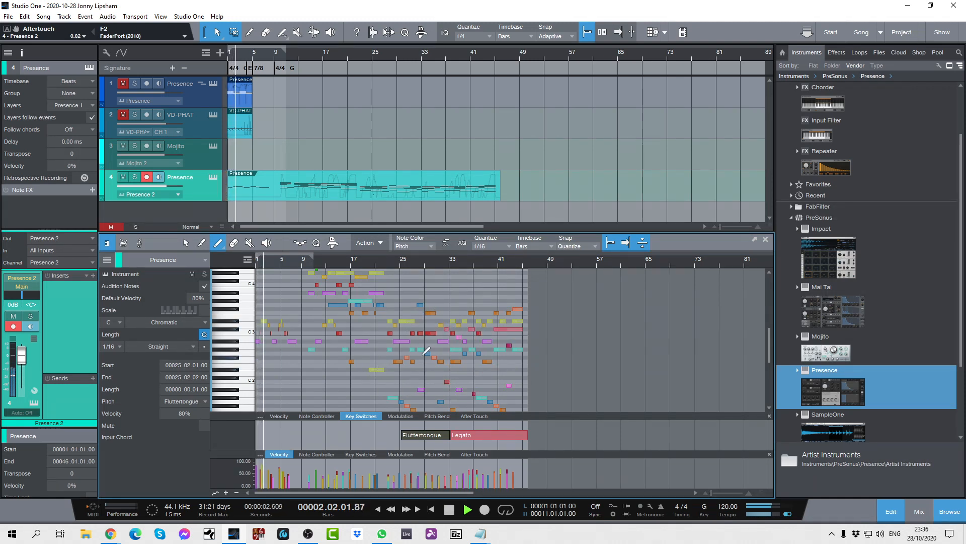
mouse_move(493, 341)
key(space)
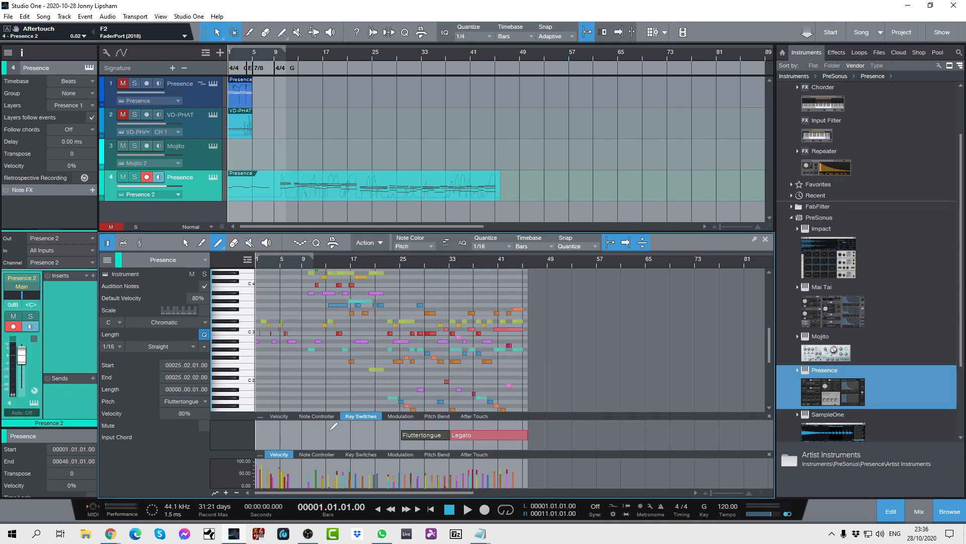
click(259, 434)
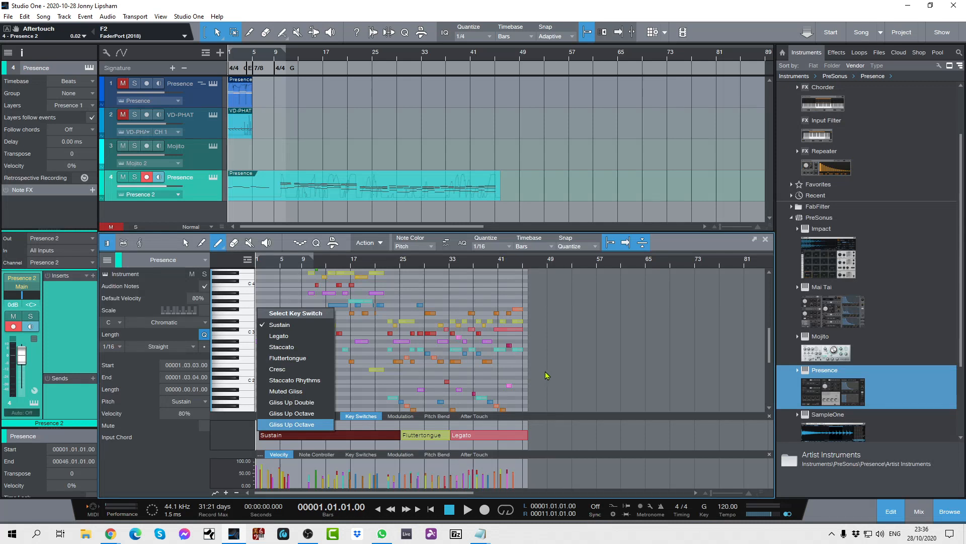
click(558, 425)
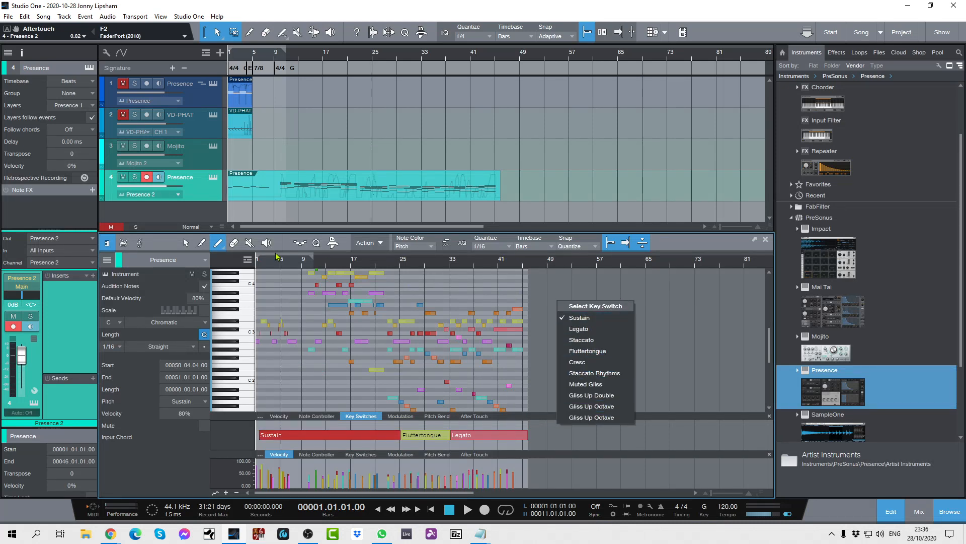
click(185, 243)
key(Delete)
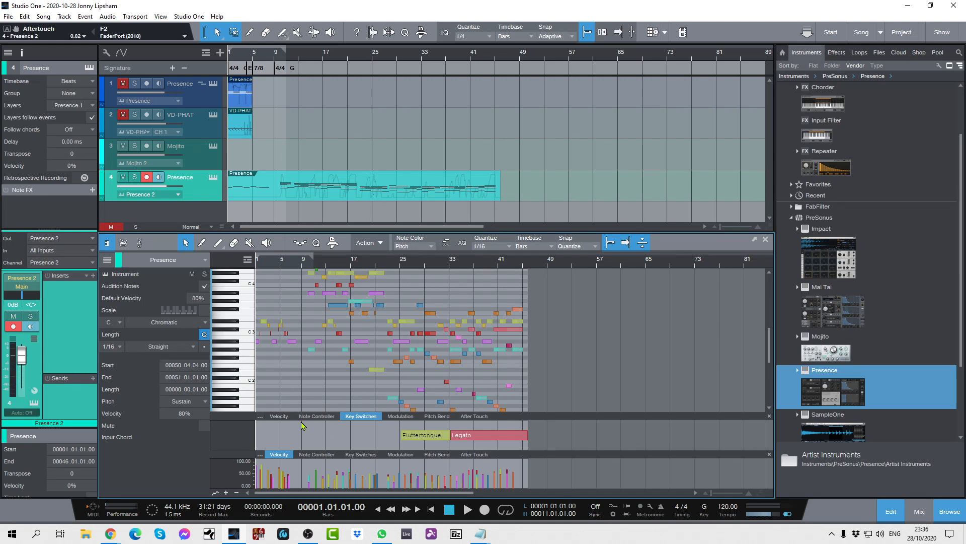
Draw a Sustain key switch late in bar 1 of the Key Switches lane and briefly play the part from the song start.
click(218, 244)
click(261, 435)
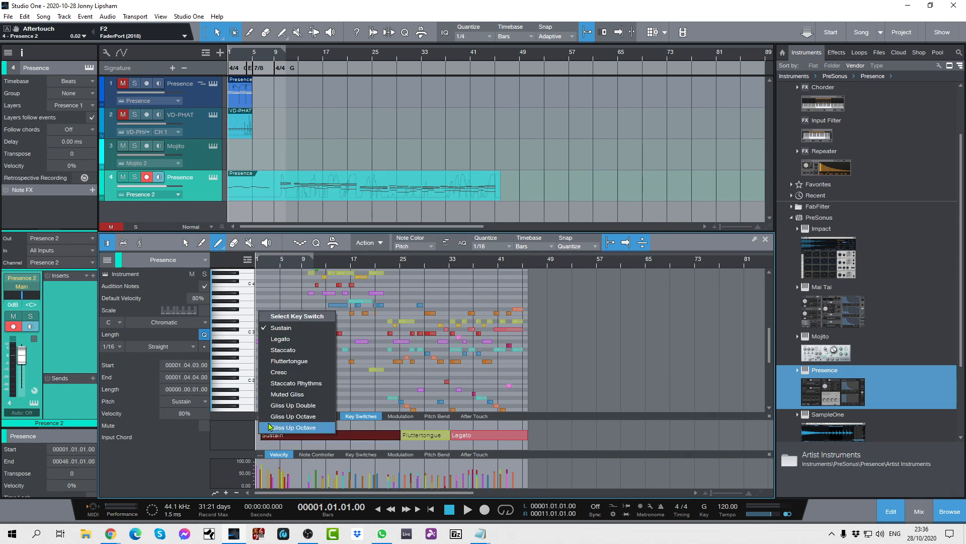
click(274, 329)
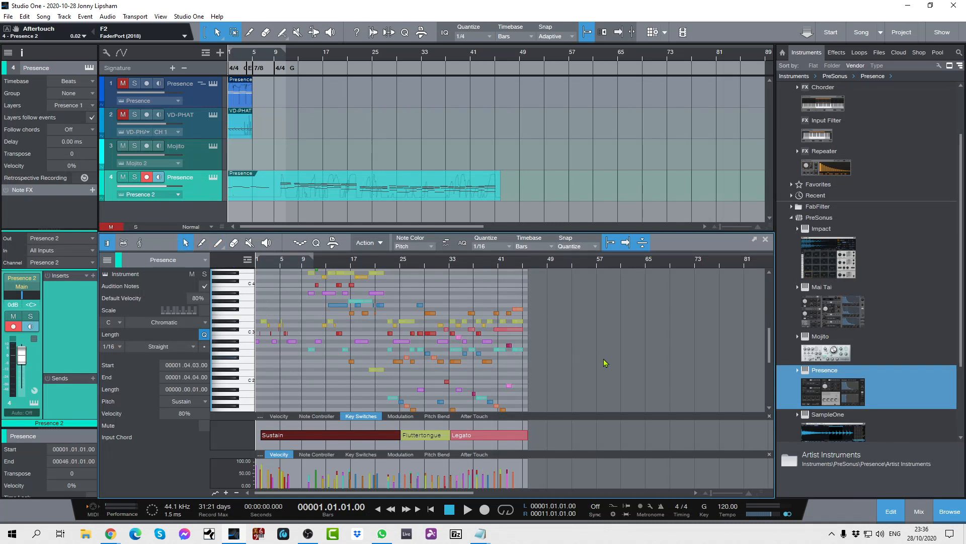
key(space)
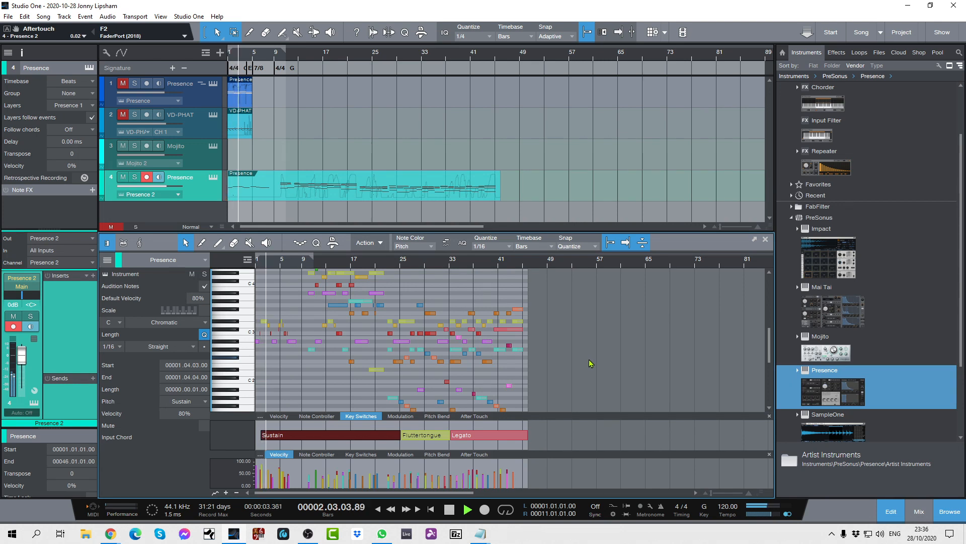
key(space)
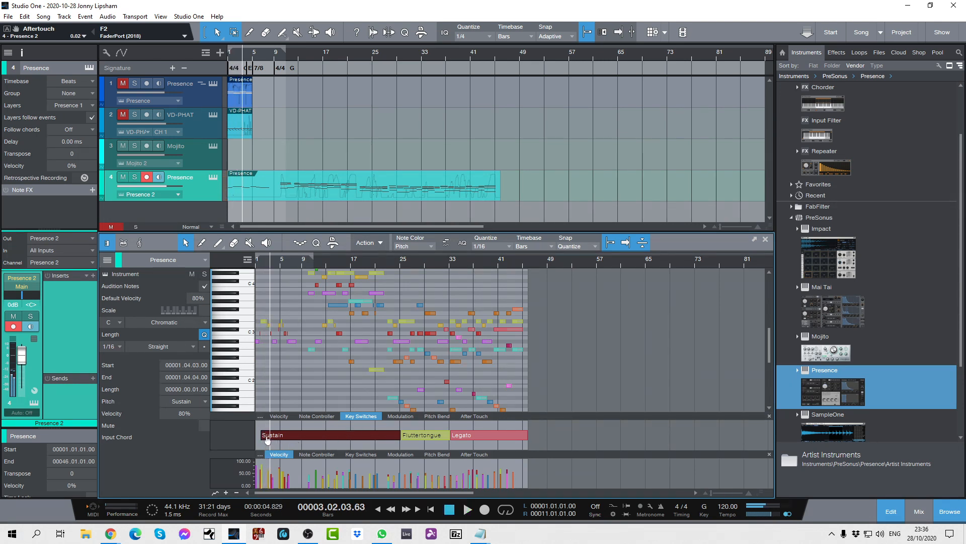
Move the start of the Sustain key switch to 00001.01.01.00 and play the horn part from the song start.
drag(261, 434, 254, 435)
key(comma)
key(space)
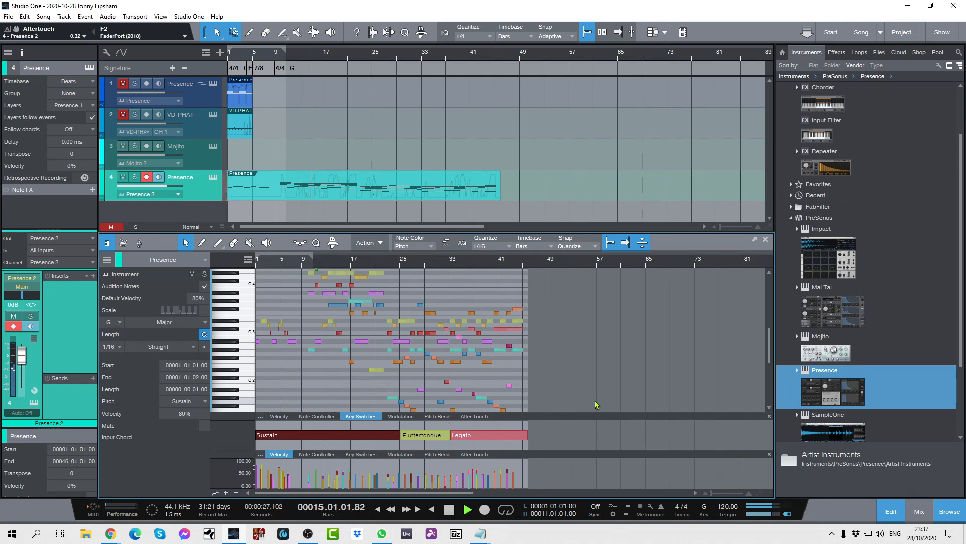
key(space)
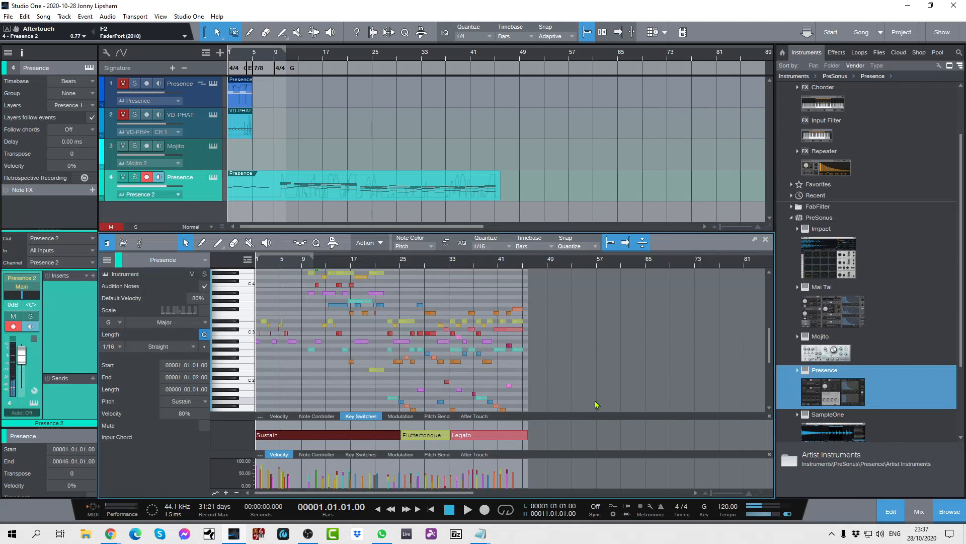
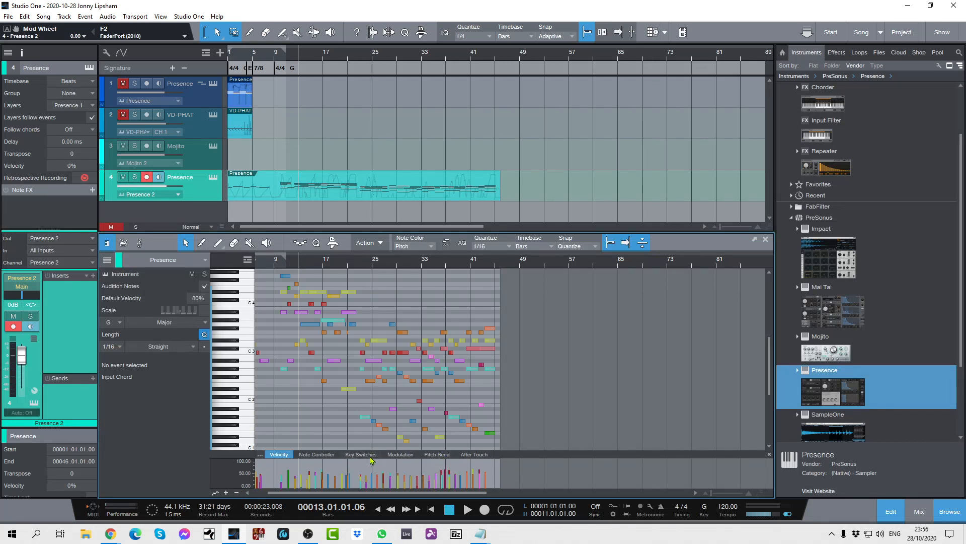
Add a second controller lane below the velocity lane in the note editor and show Key Switches in it.
click(226, 493)
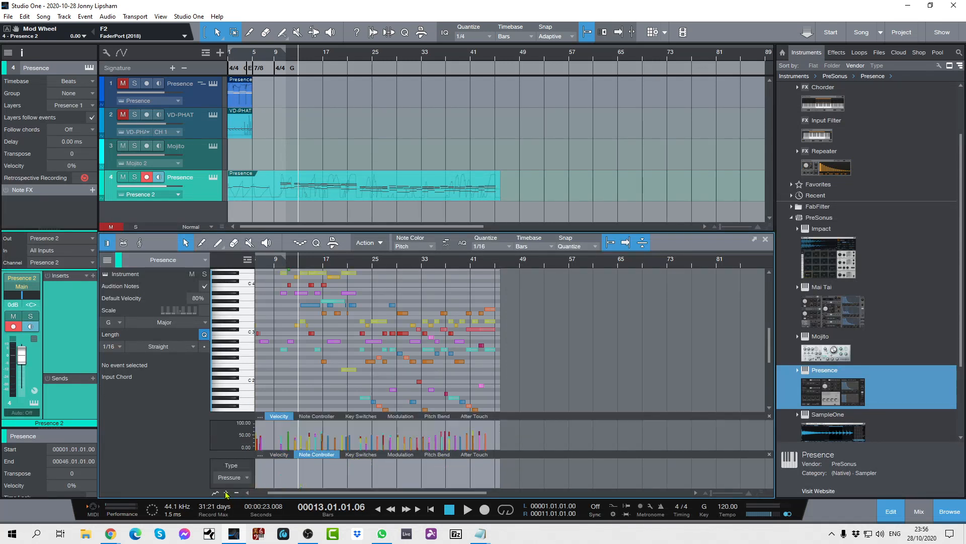
click(366, 456)
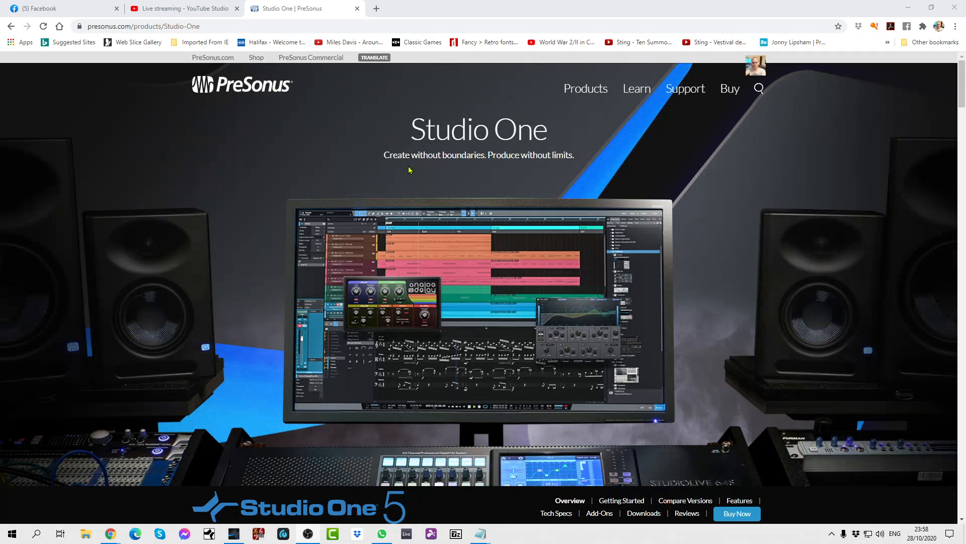
Switch to Chrome, open Compare Versions on the PreSonus Studio One page, and examine the feature table for Prime, Artist and Professional.
scroll(409, 169, down, 2)
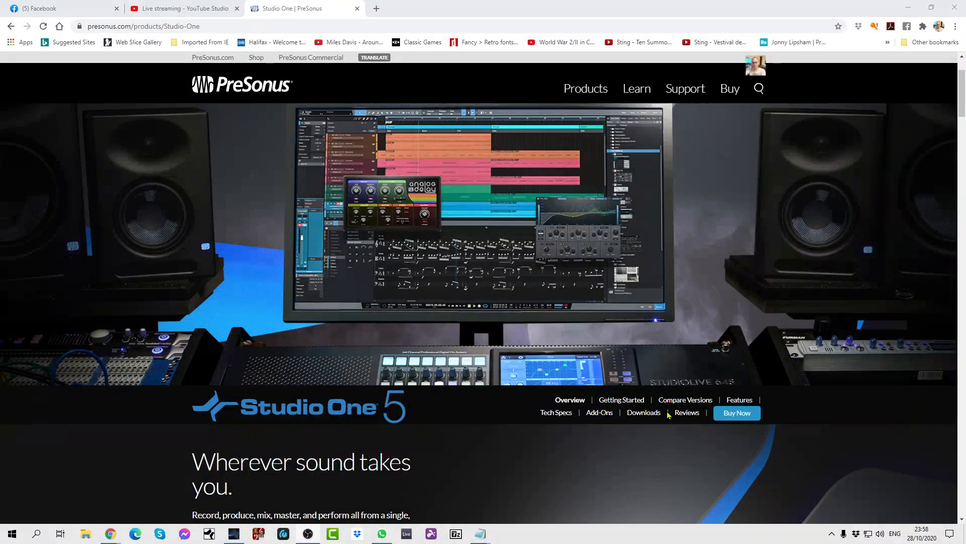
click(685, 400)
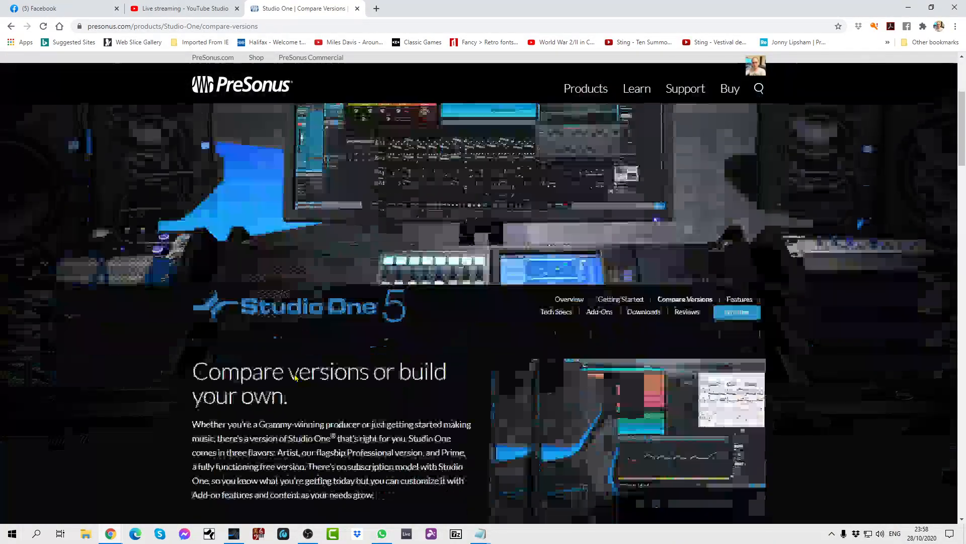
scroll(295, 377, down, 10)
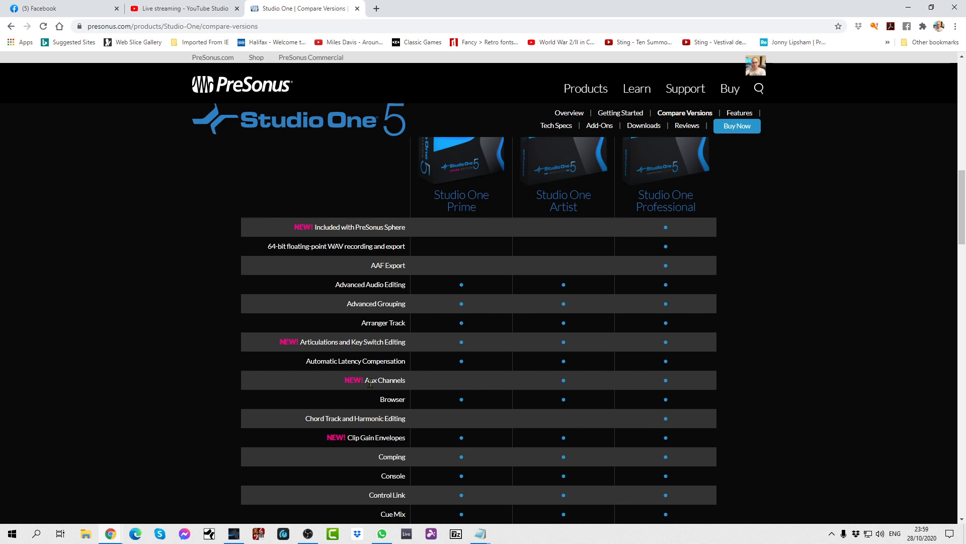
scroll(360, 390, down, 4)
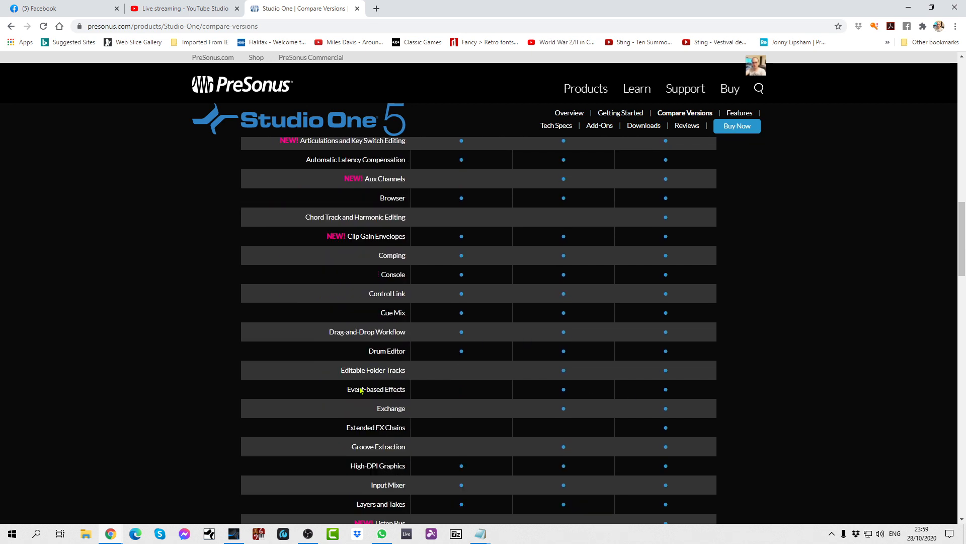
scroll(360, 389, down, 8)
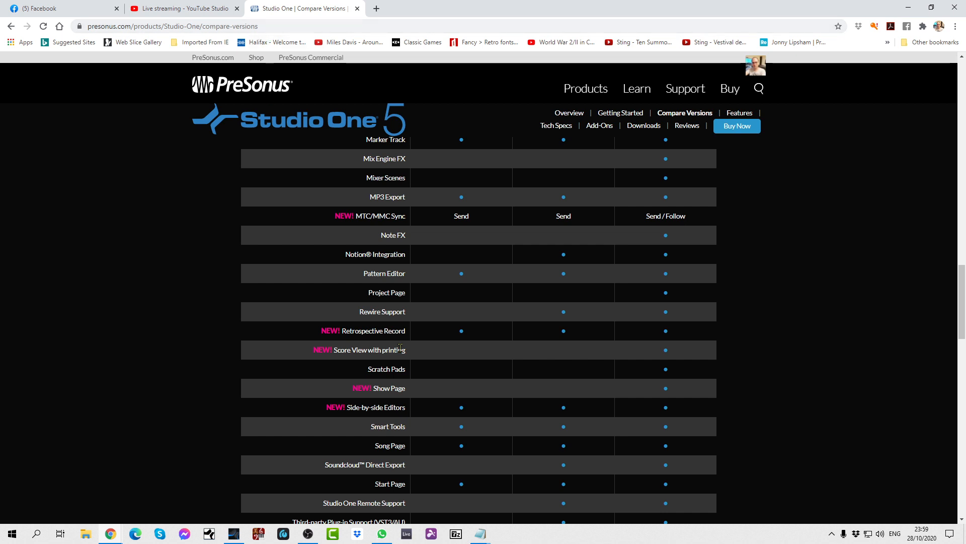
scroll(363, 248, up, 3)
scroll(363, 247, up, 15)
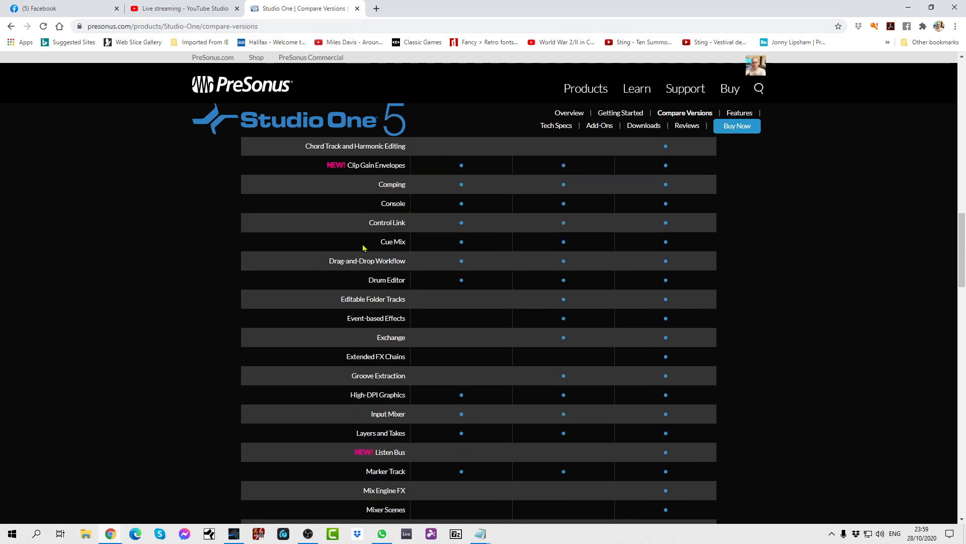
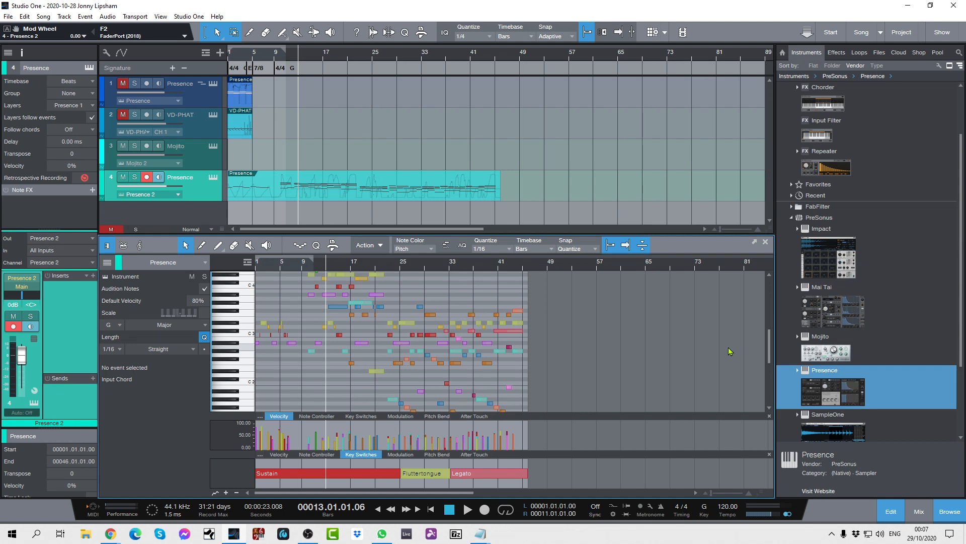
Open the Presence instrument on track 4 and examine its PSO Single Articulation presets, including the Contrabassoon and Clarinet Section folders.
click(214, 179)
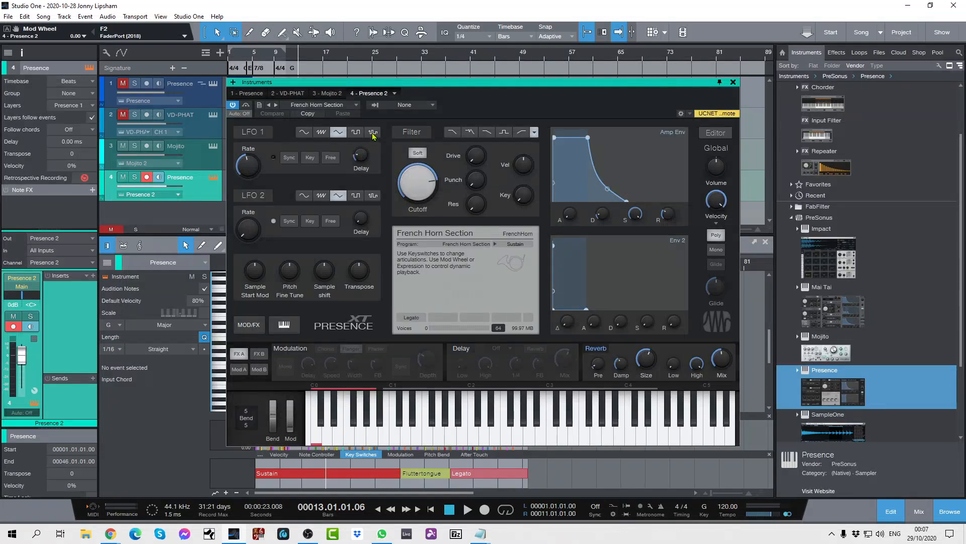
click(356, 105)
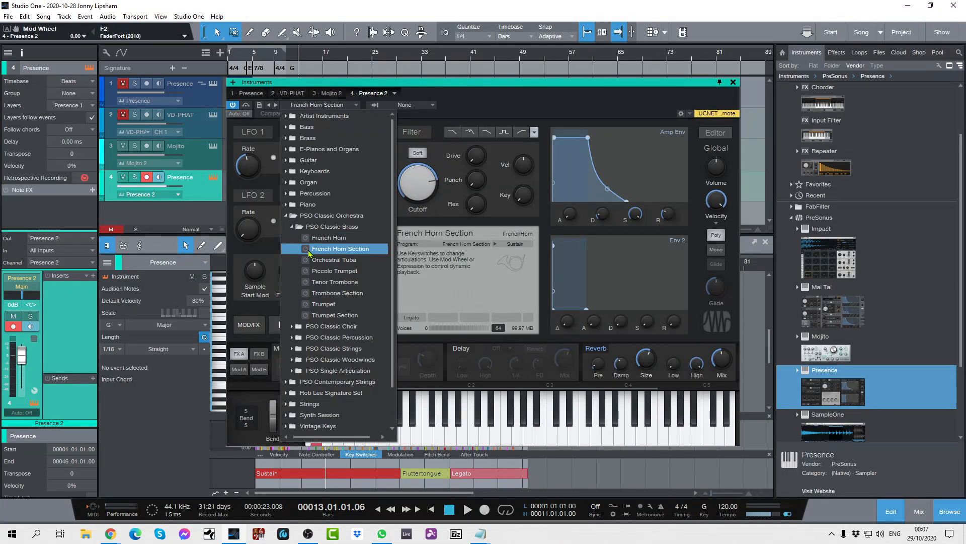
click(297, 372)
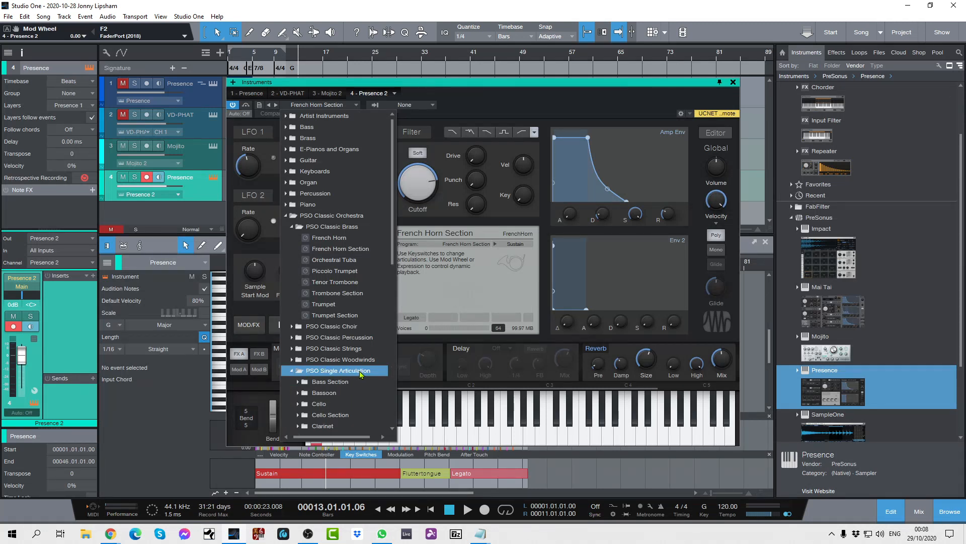
scroll(321, 360, down, 4)
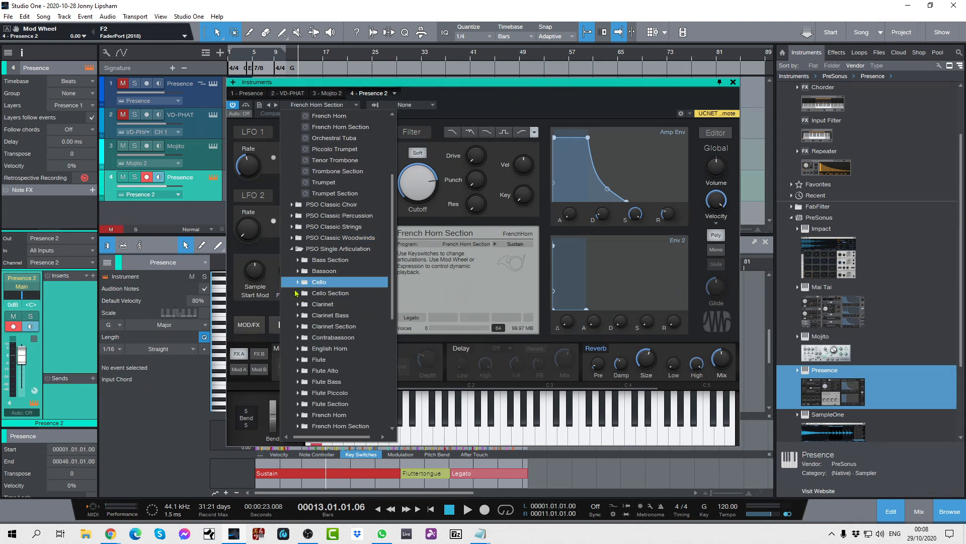
scroll(302, 425, down, 1)
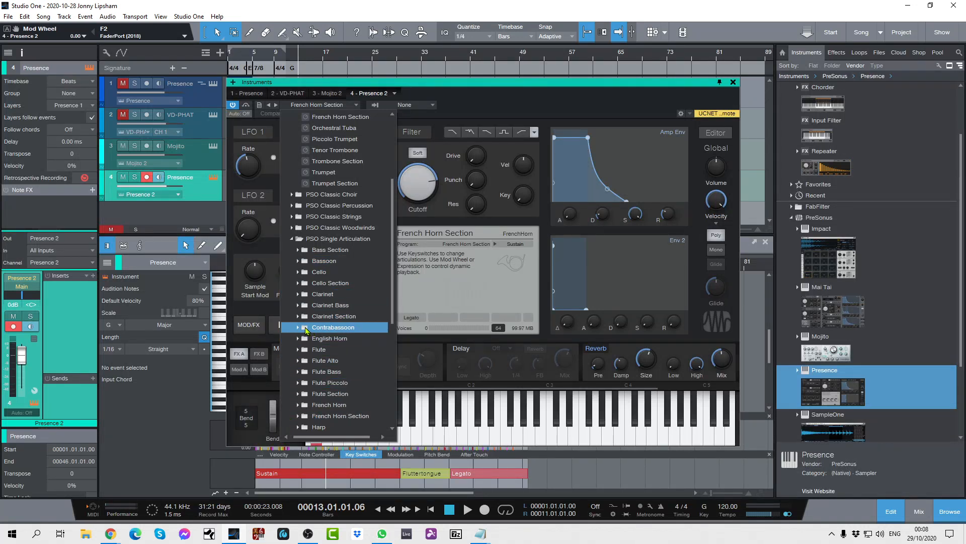
click(305, 328)
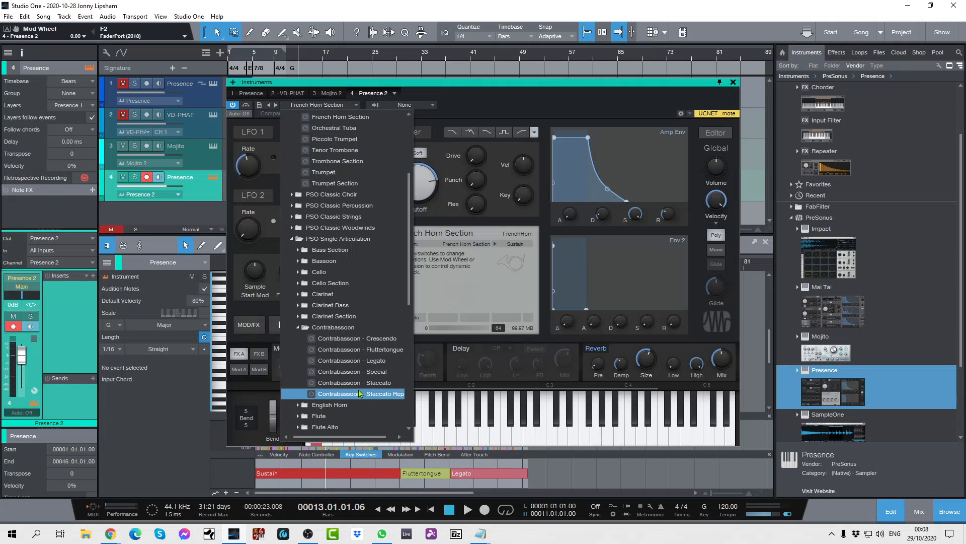
click(297, 327)
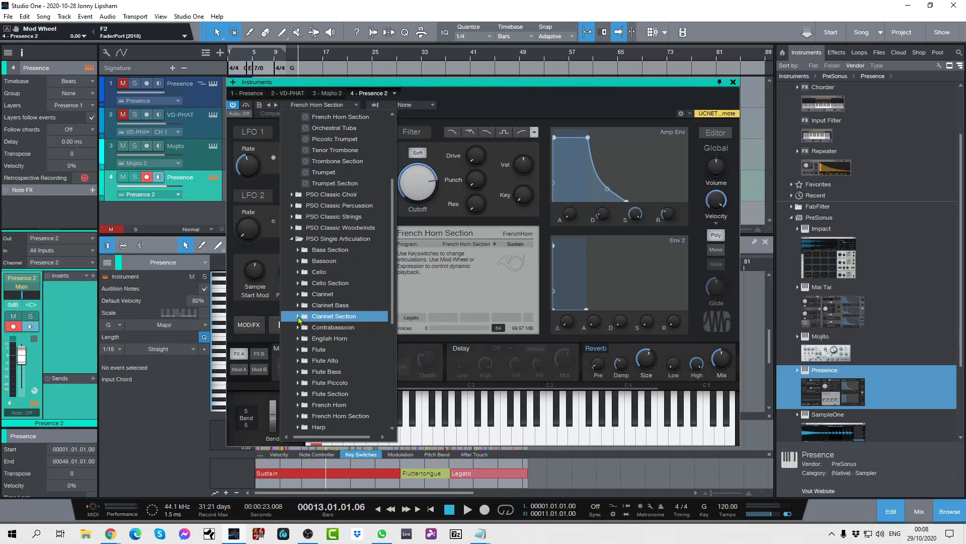
click(298, 317)
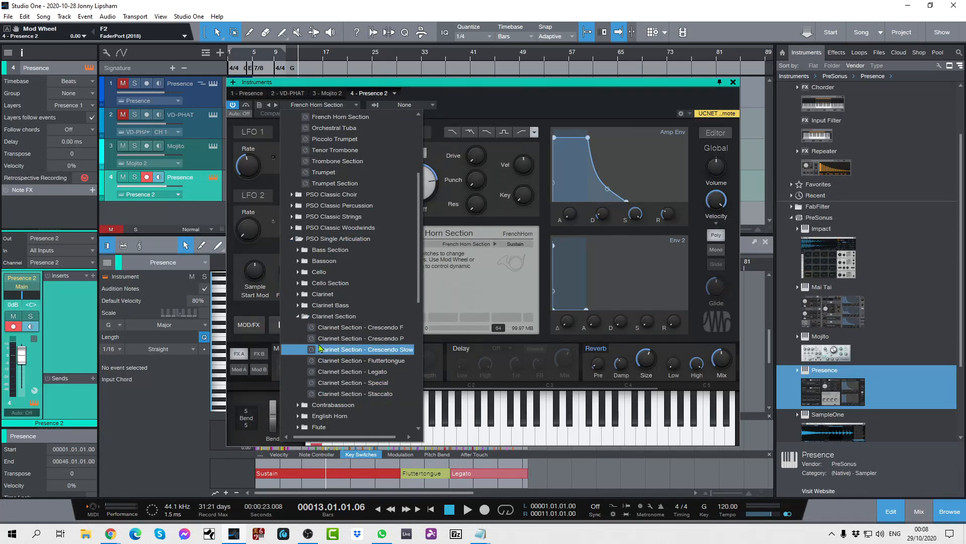
click(298, 319)
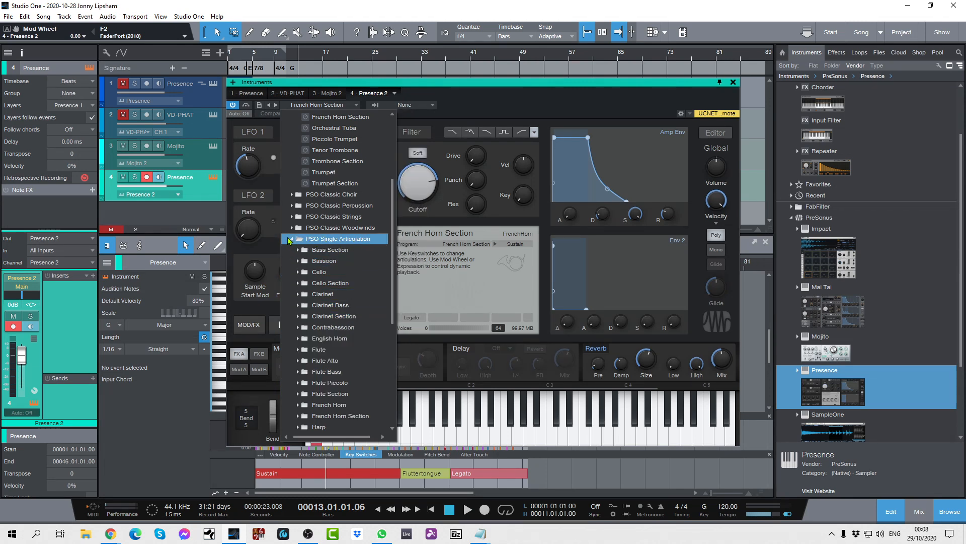
click(287, 240)
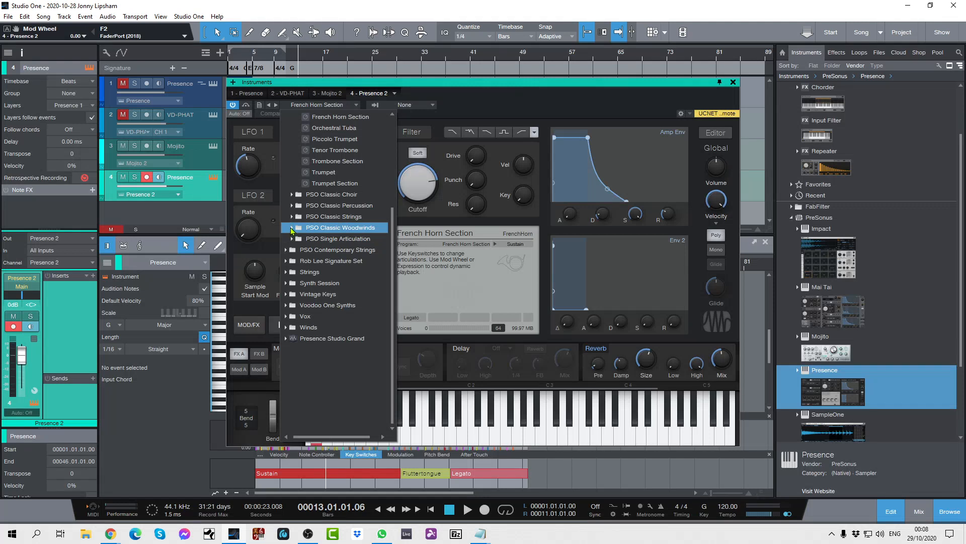
Look through the PSO Classic Woodwinds and PSO Classic Strings presets in the preset list.
click(292, 227)
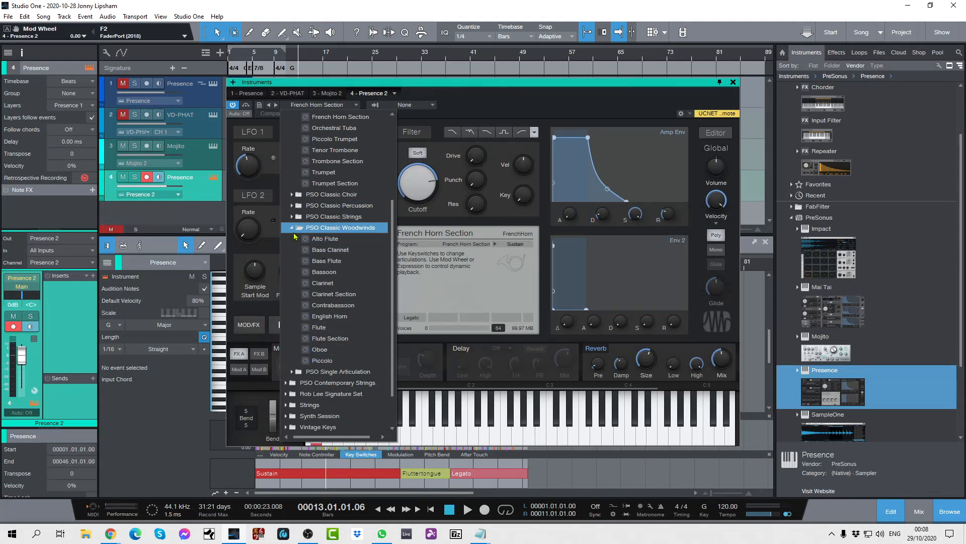
click(292, 228)
click(293, 217)
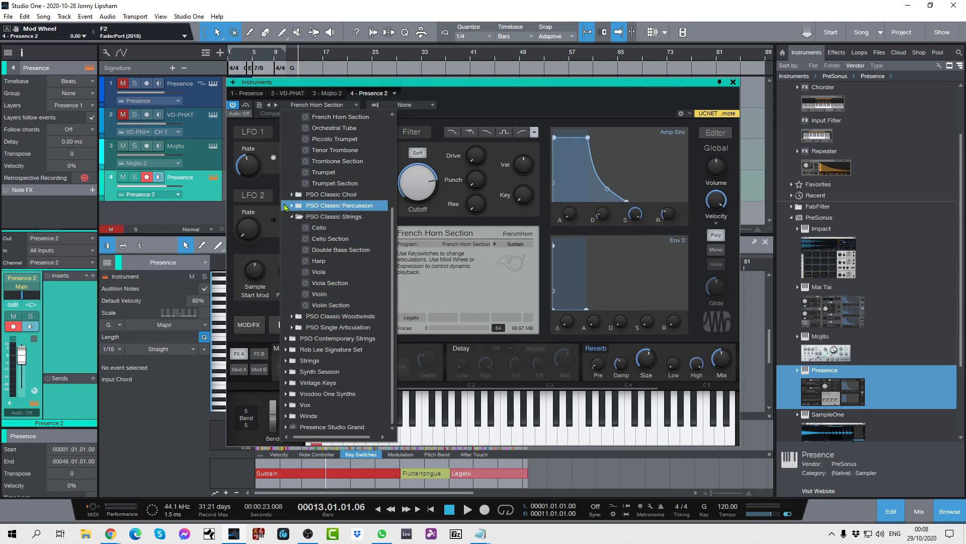
click(293, 216)
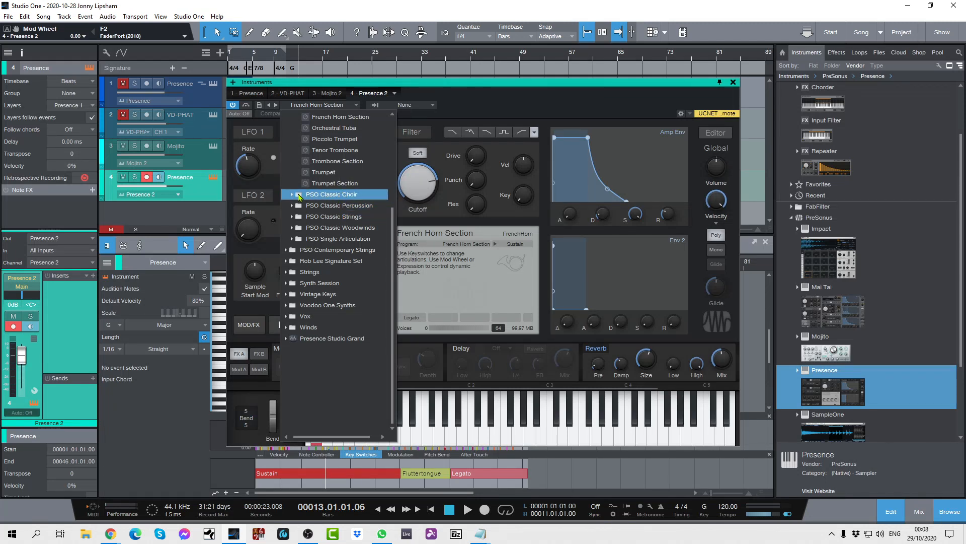
Collapse the PSO Classic Brass folder and expand PSO Contemporary Strings to view its presets.
scroll(316, 196, up, 2)
scroll(315, 195, up, 2)
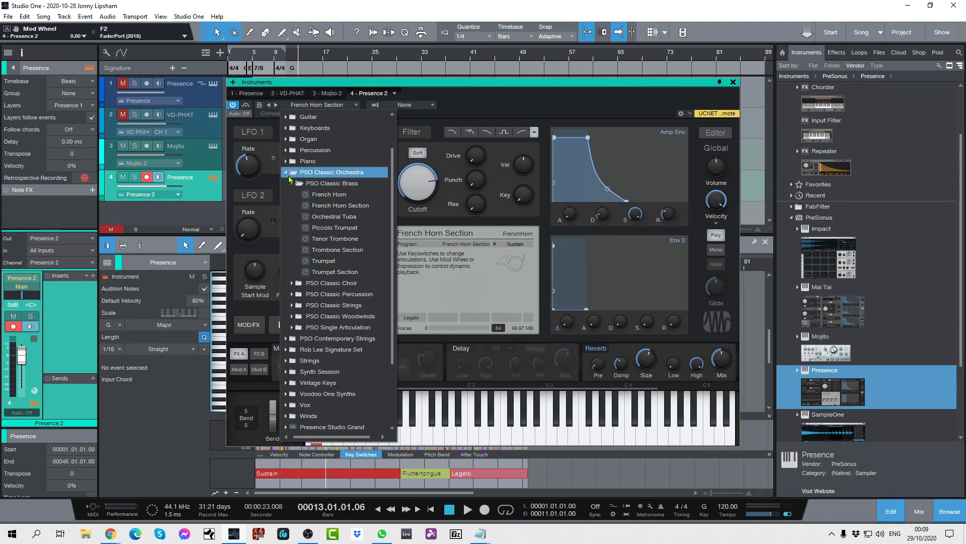
click(293, 183)
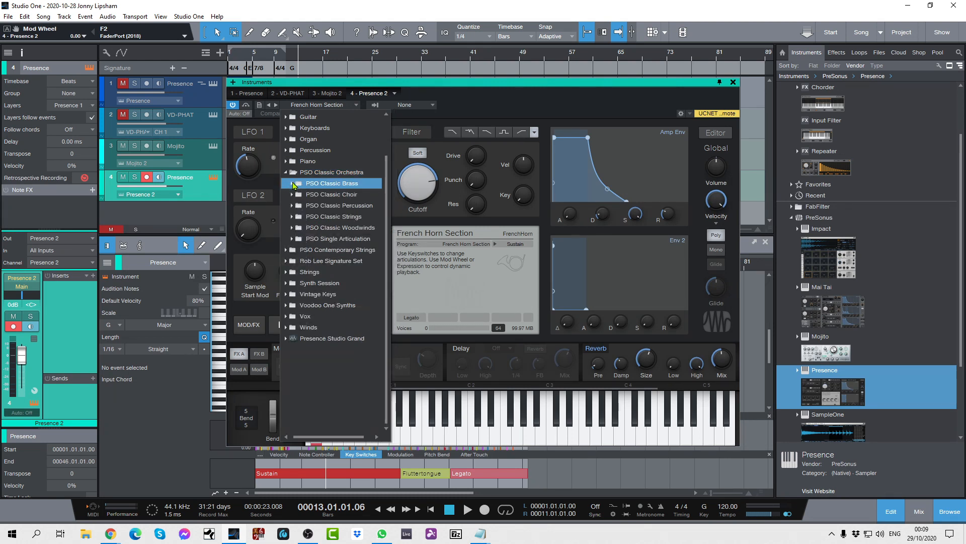
click(286, 251)
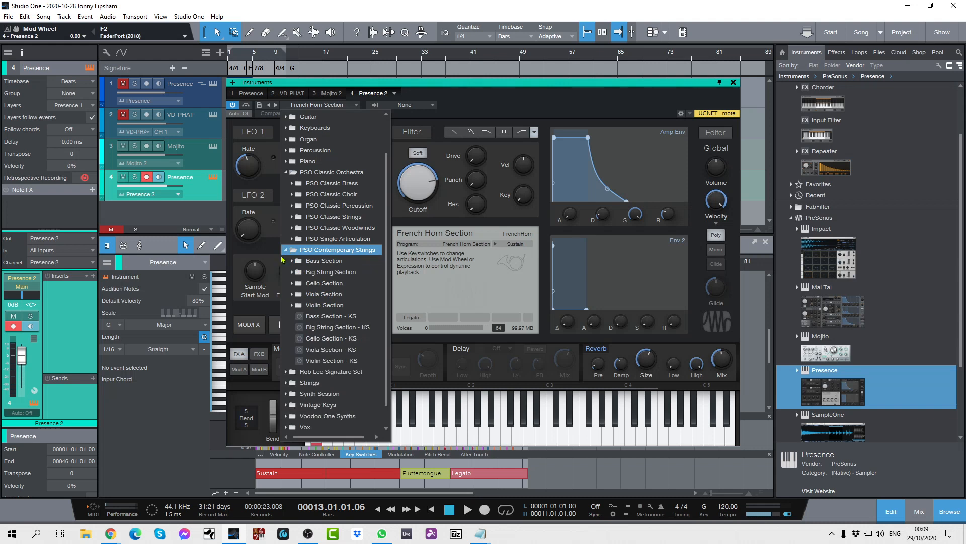